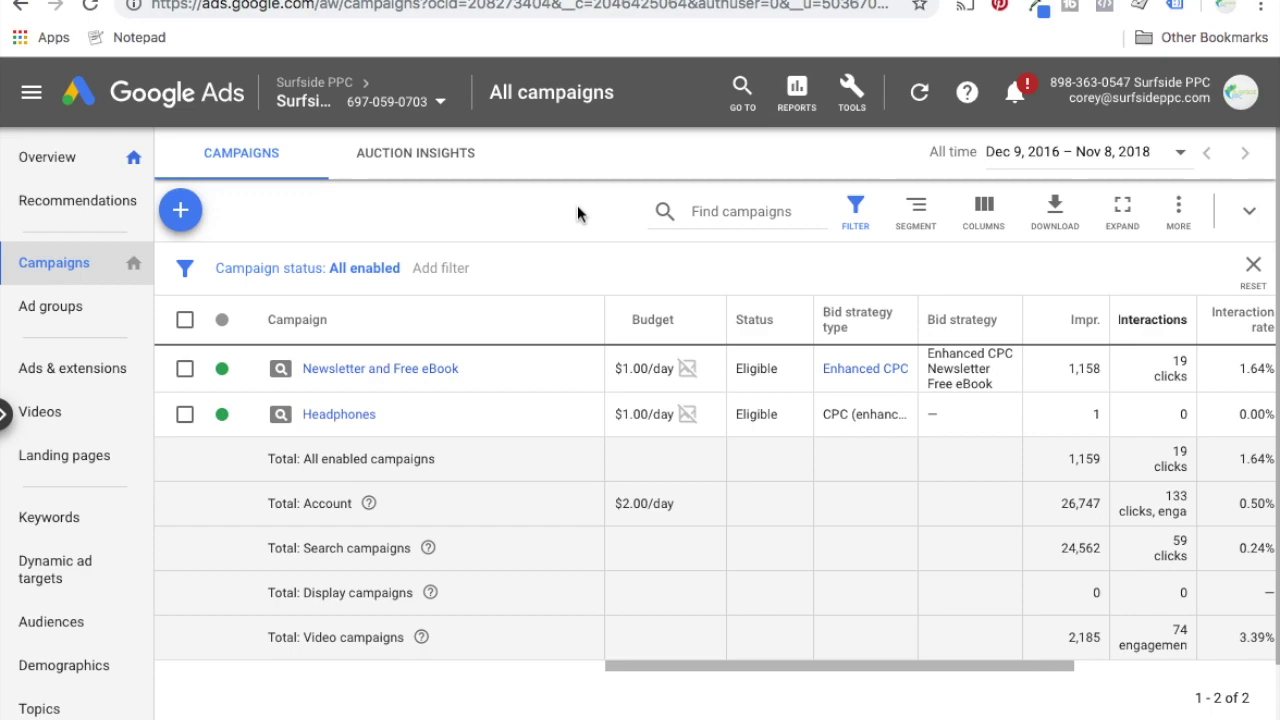
left_click(851, 95)
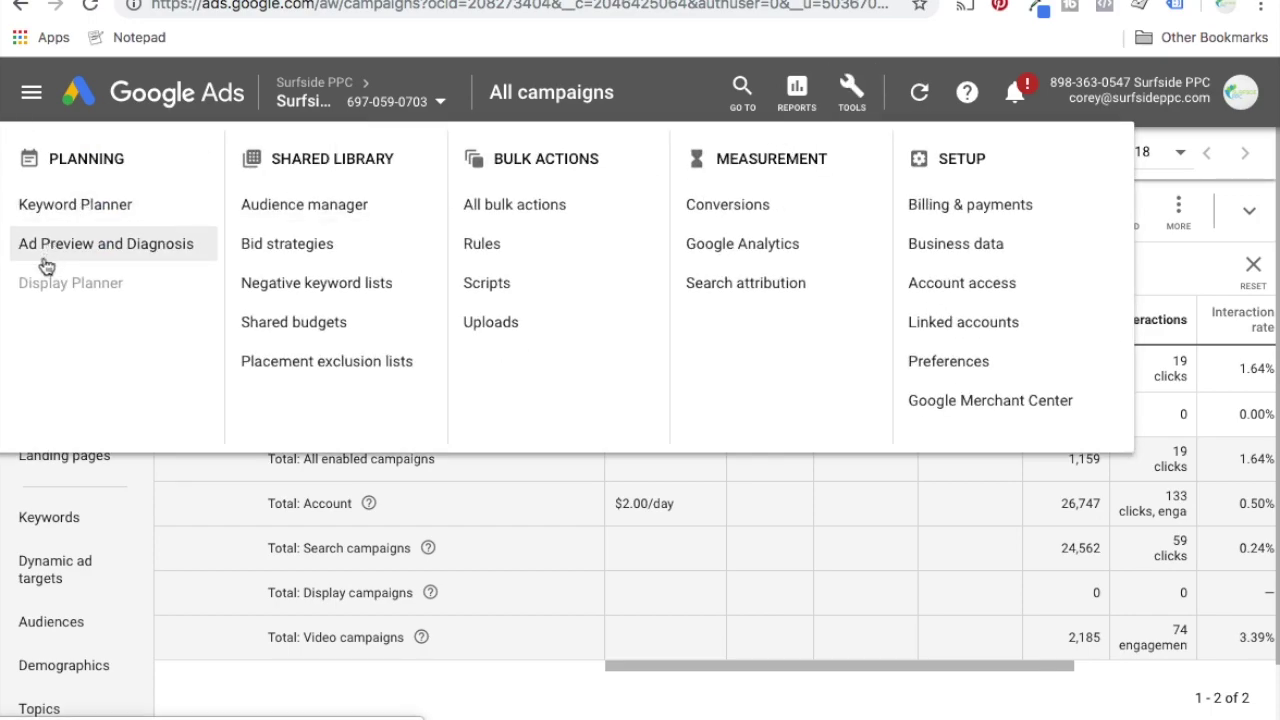
mouse_move(51, 281)
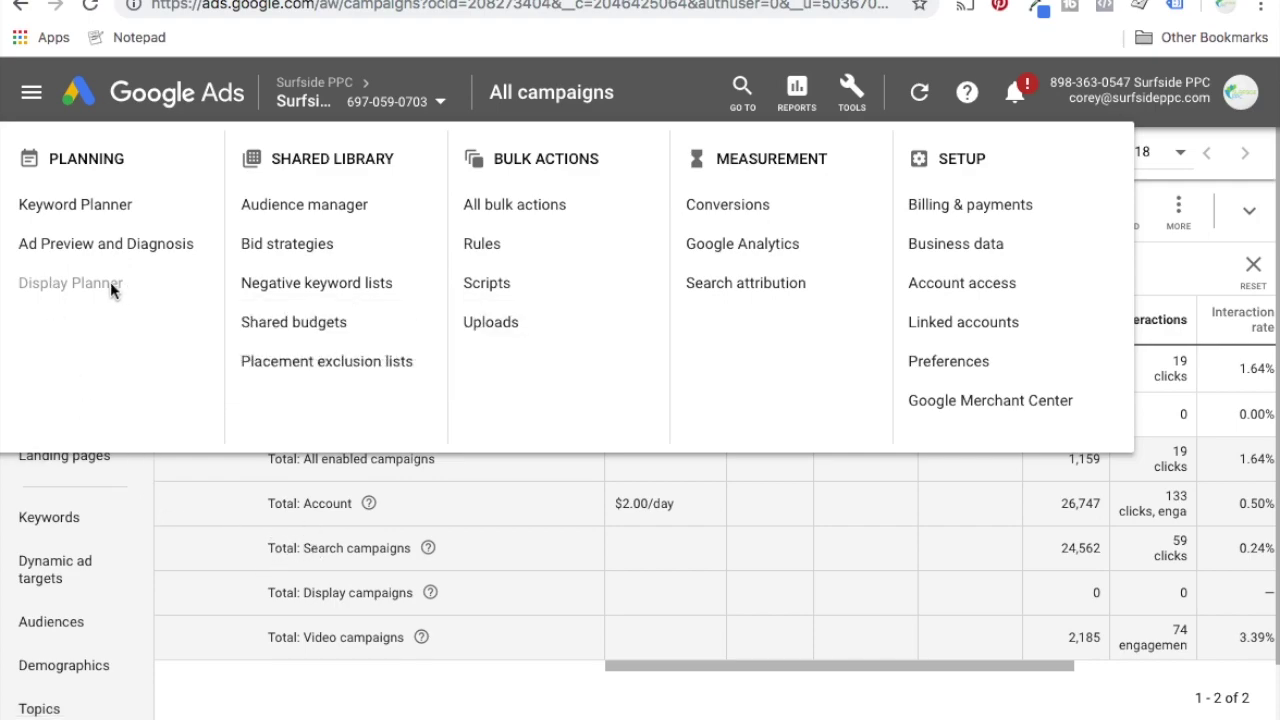
left_click(312, 543)
Start a new campaign with the Sales goal and the Display campaign type
left_click(177, 220)
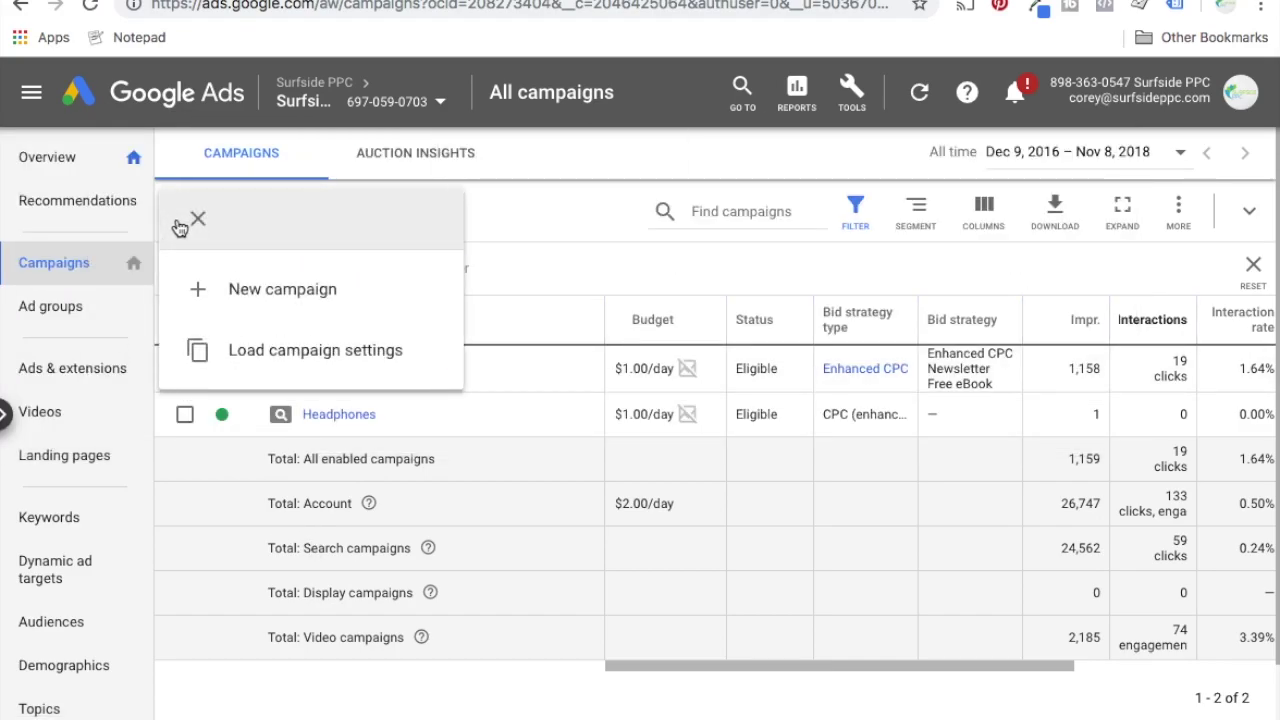
left_click(191, 294)
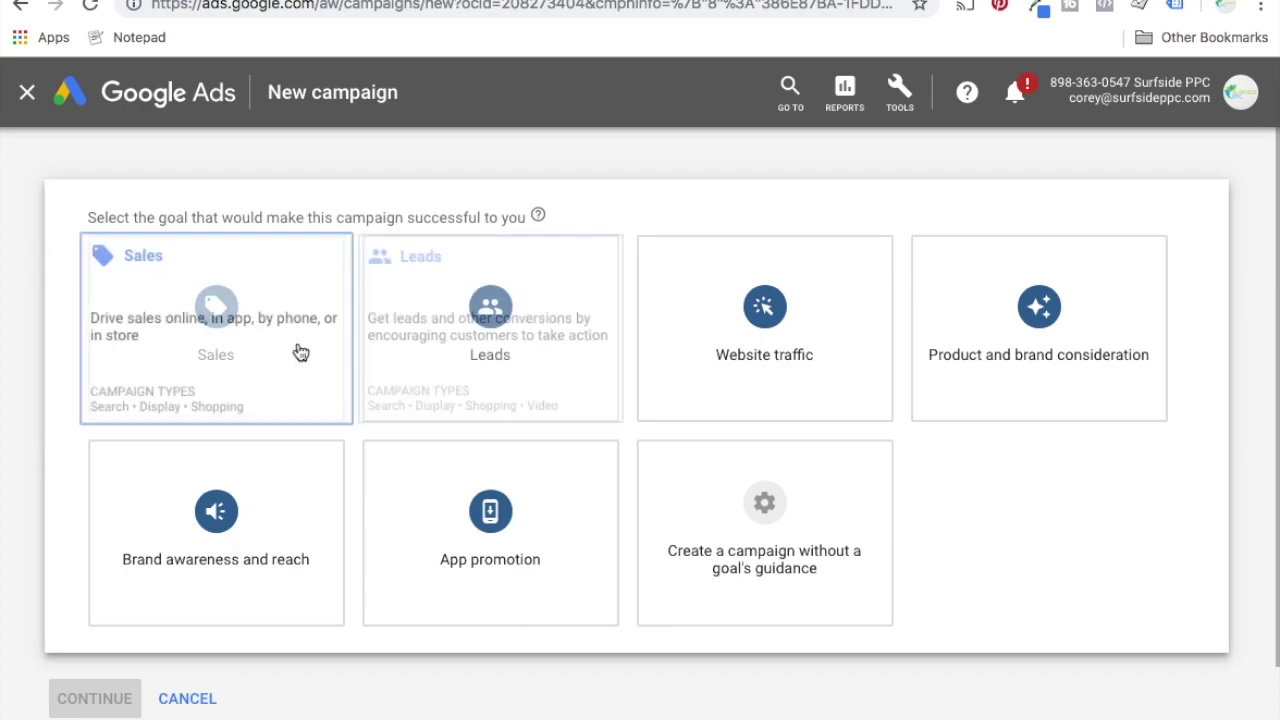
left_click(264, 350)
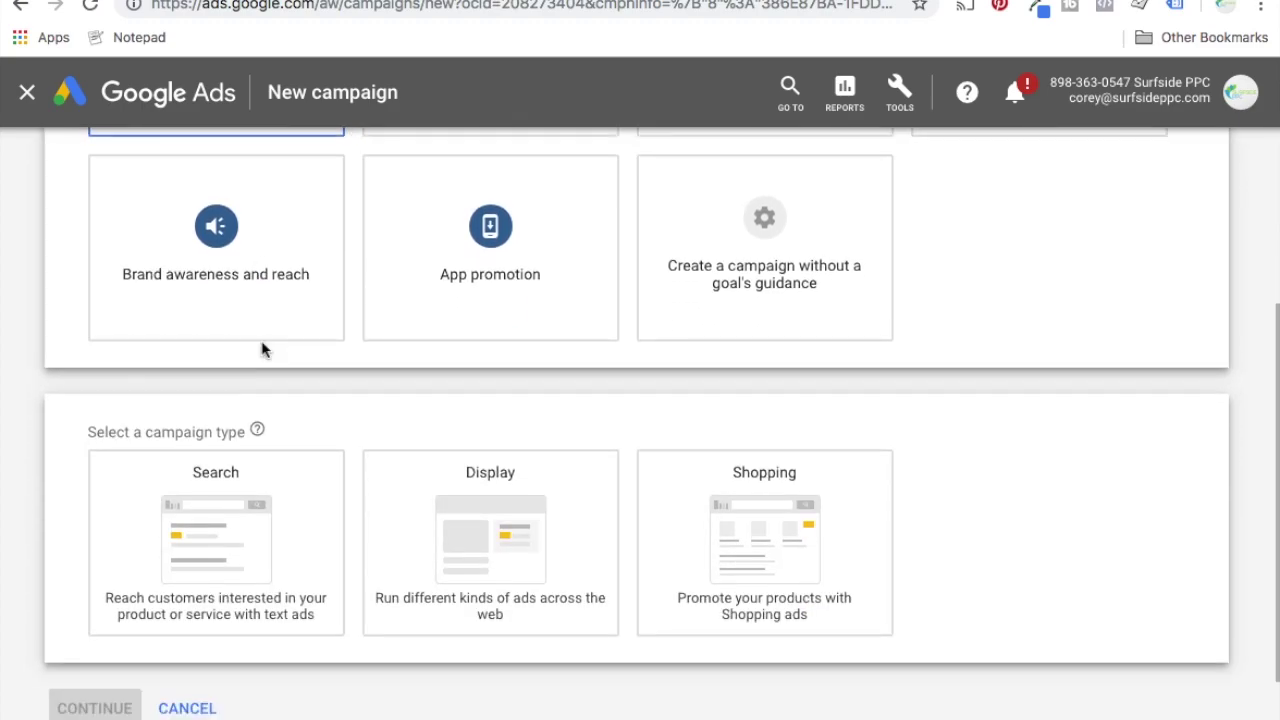
left_click(477, 530)
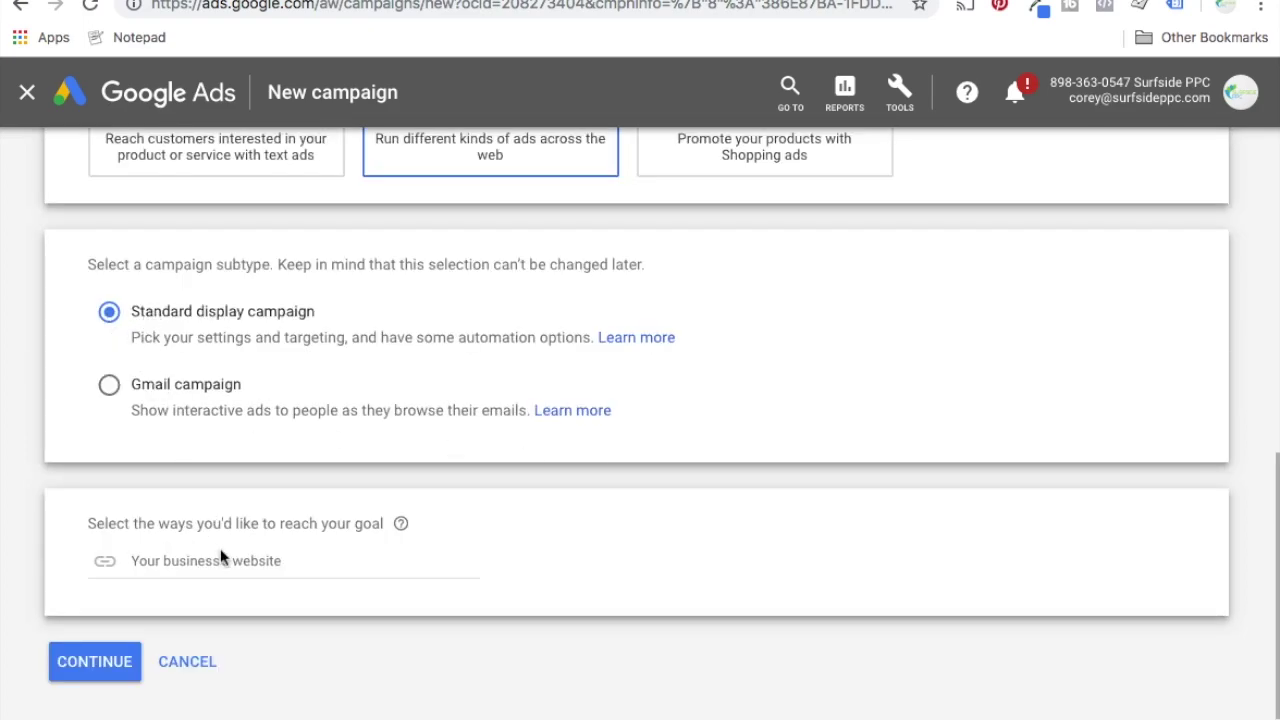
Enter surfsideppc.com as the business website for the standard display campaign and continue to the campaign setup
left_click(222, 558)
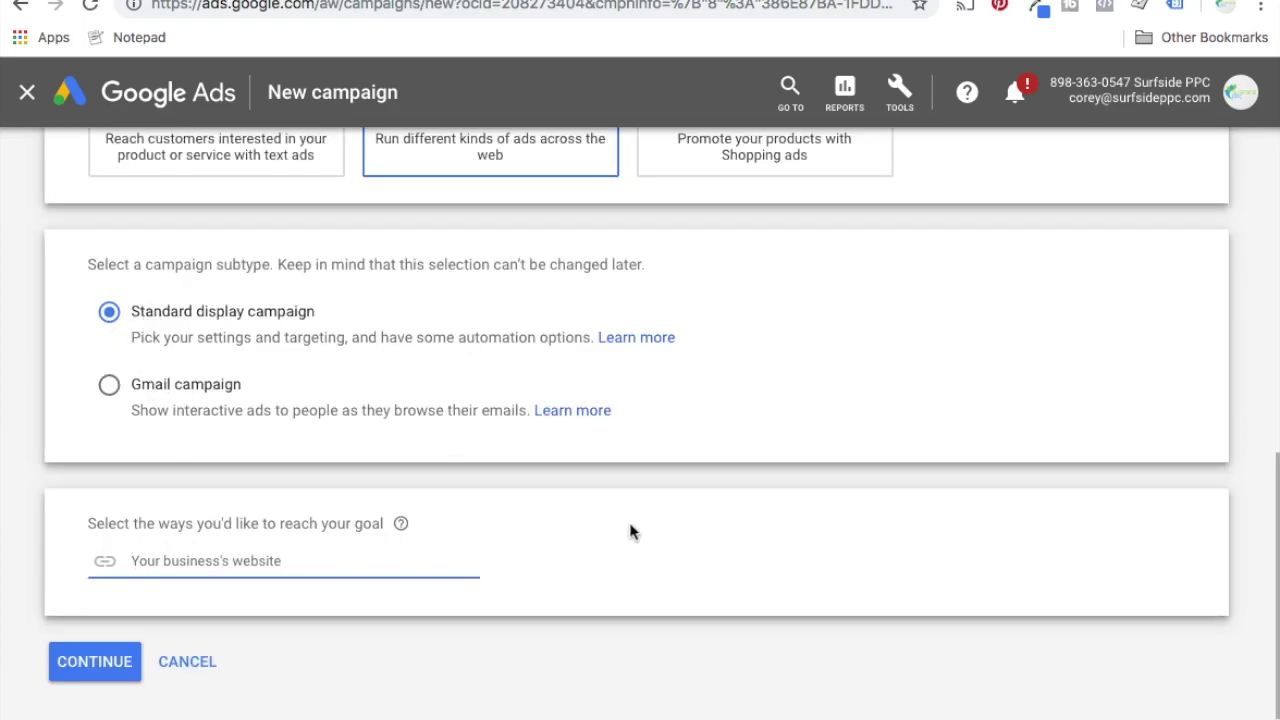
type("surfsideppc.com")
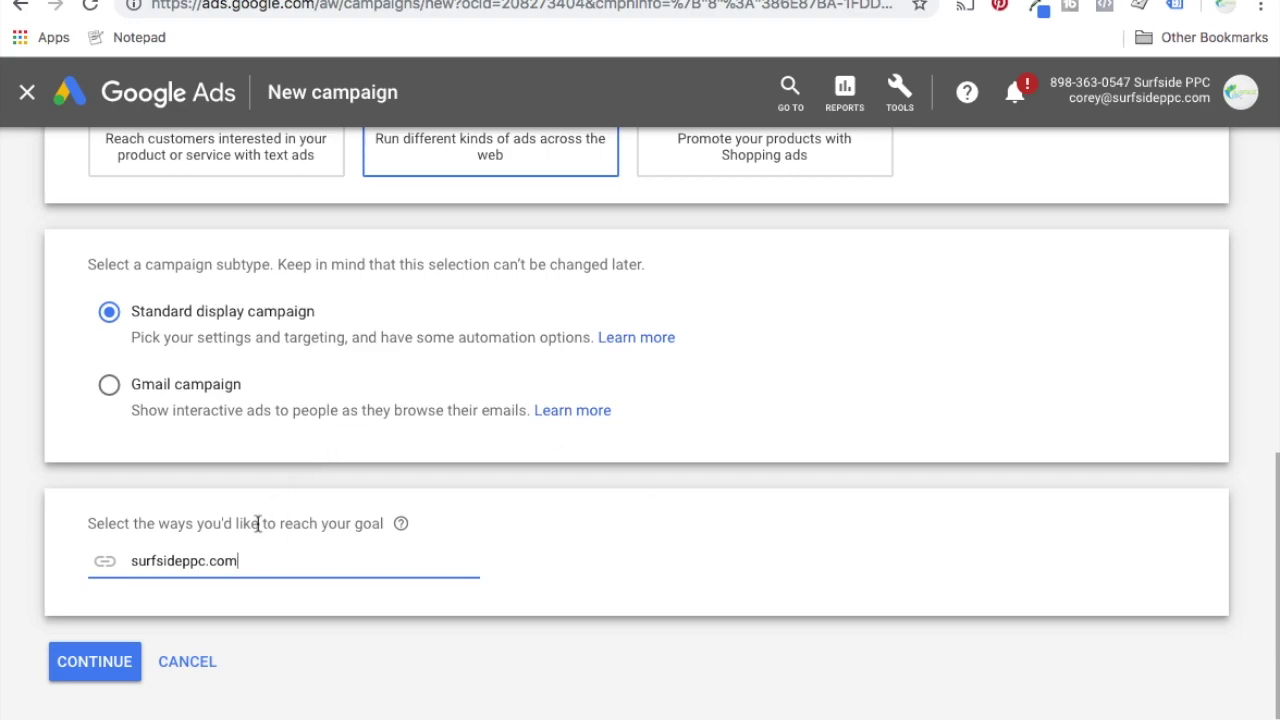
left_click(96, 663)
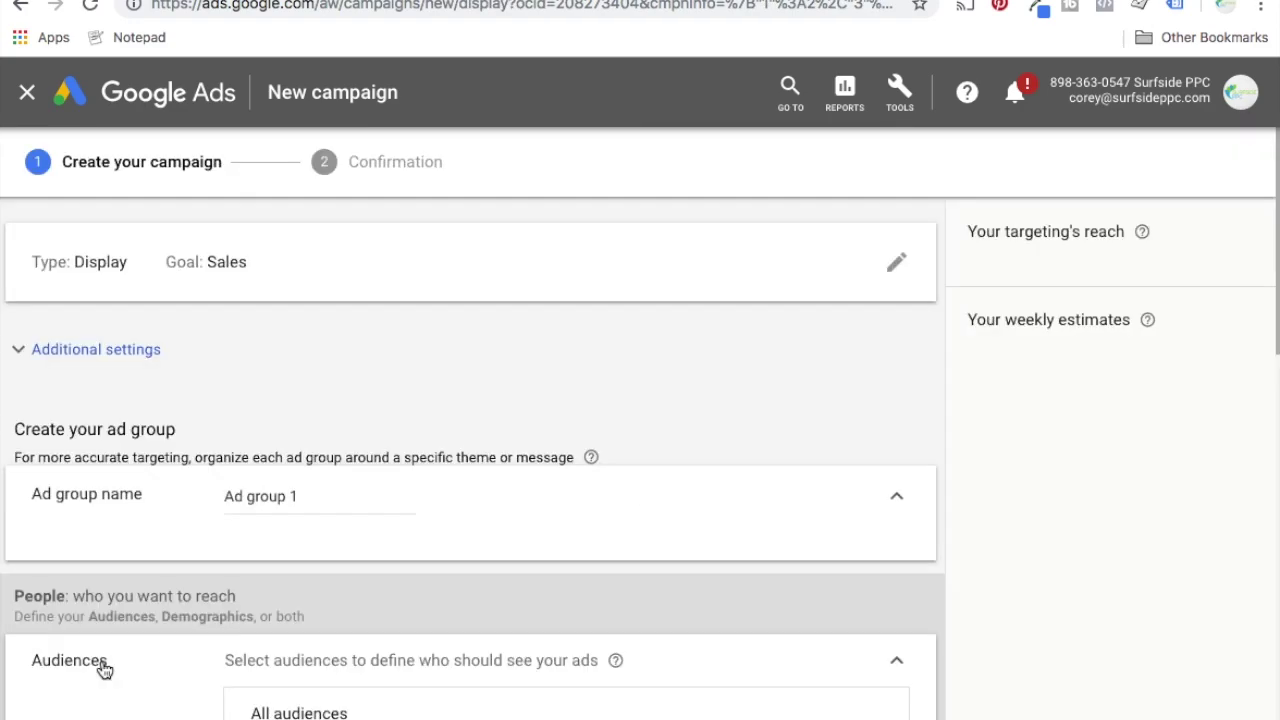
Review the new campaign's settings, from name, locations, languages, bidding and budget to the ad group's audiences
scroll(549, 394, "down", 2)
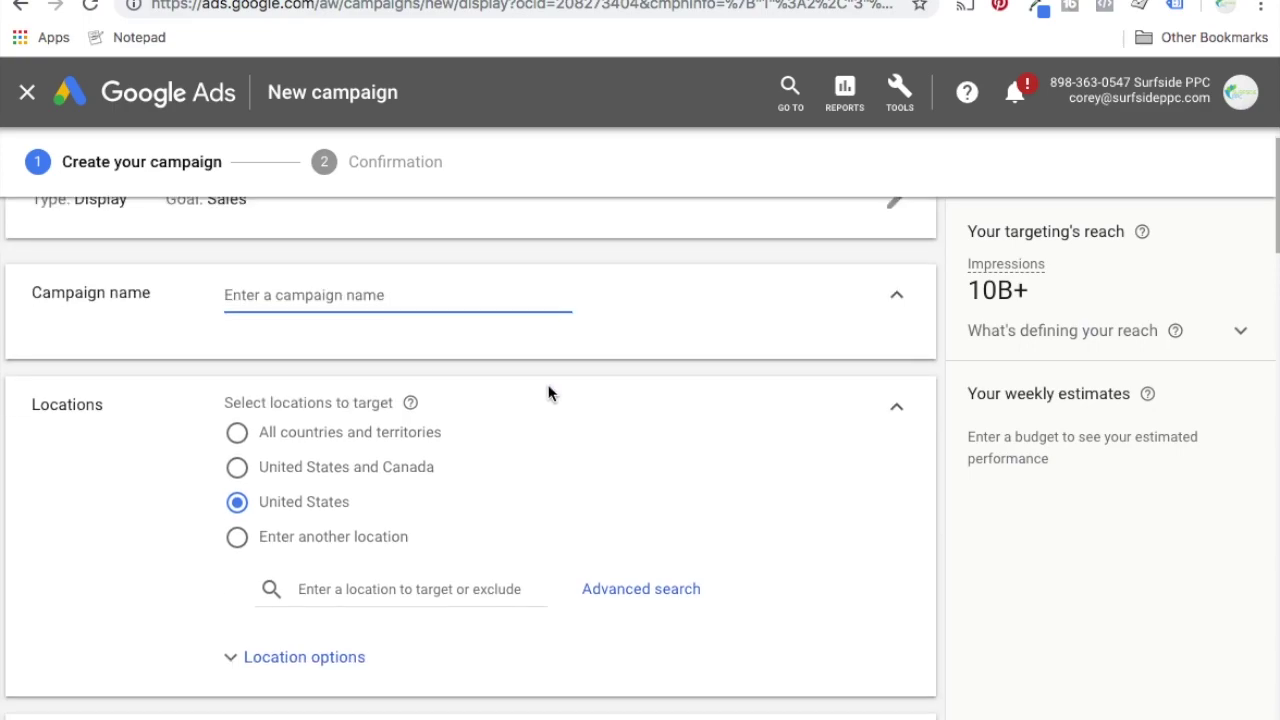
scroll(430, 405, "down", 3)
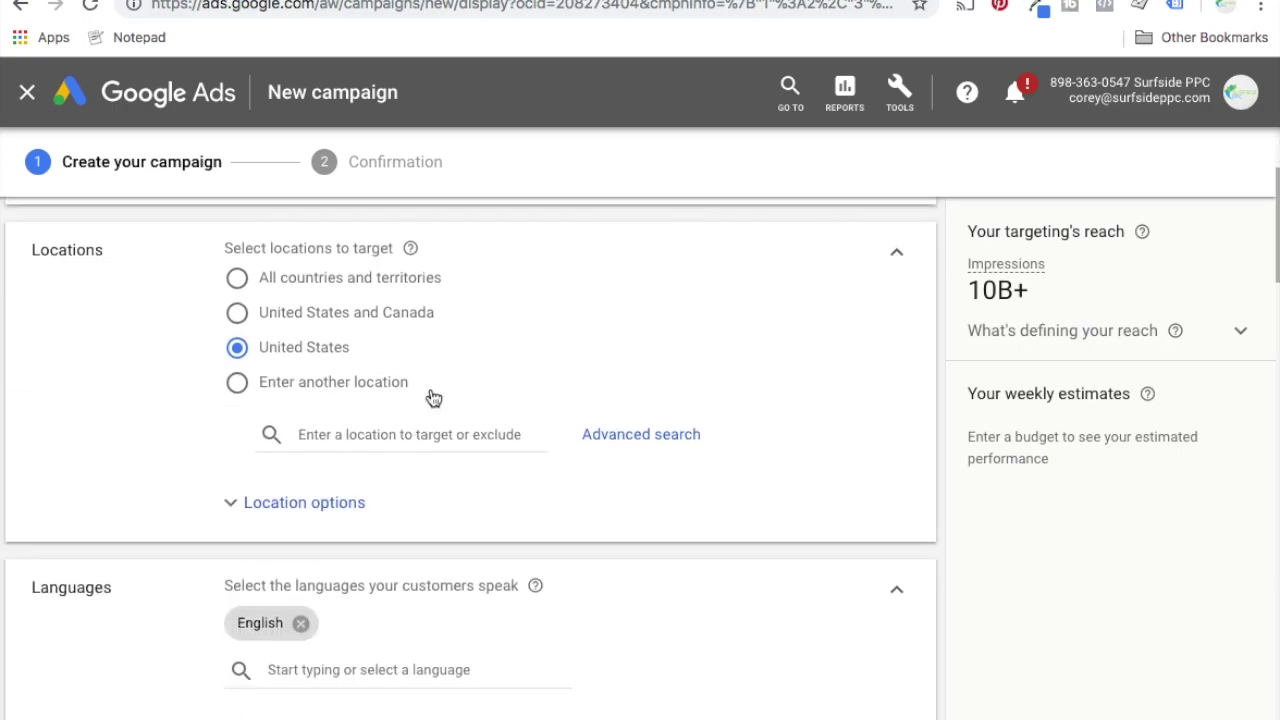
scroll(520, 410, "down", 1)
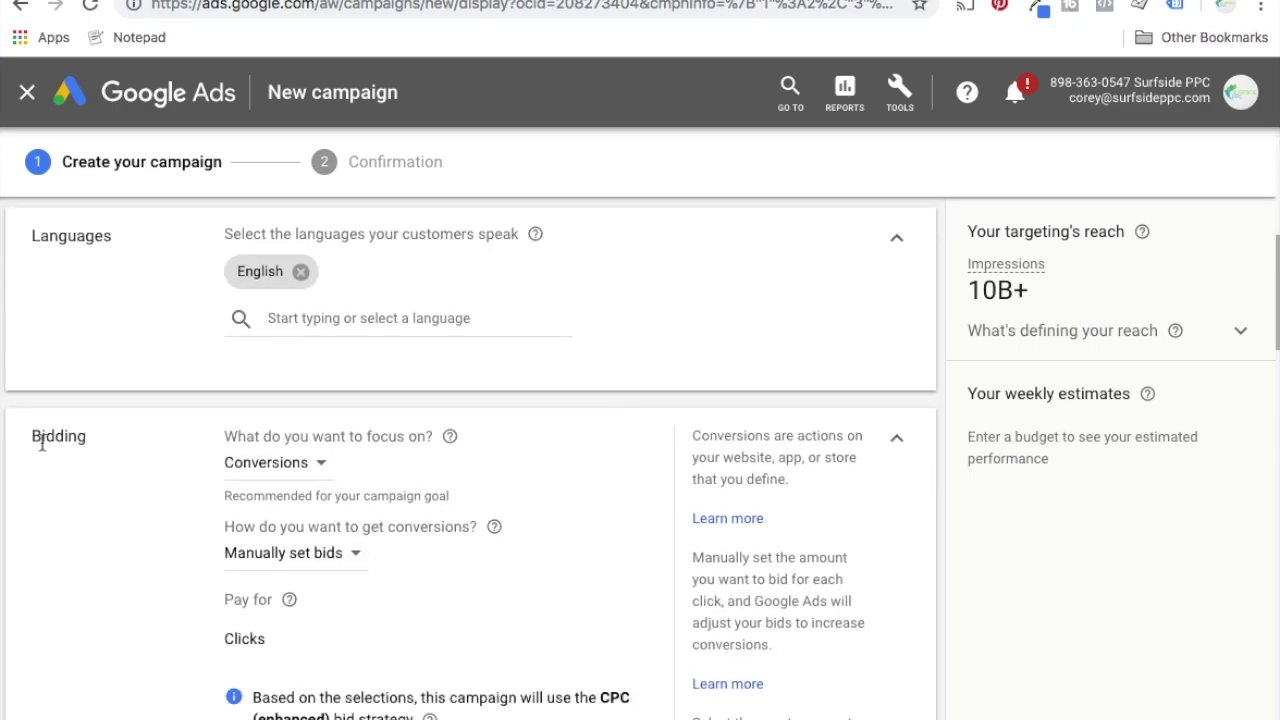
scroll(566, 477, "down", 2)
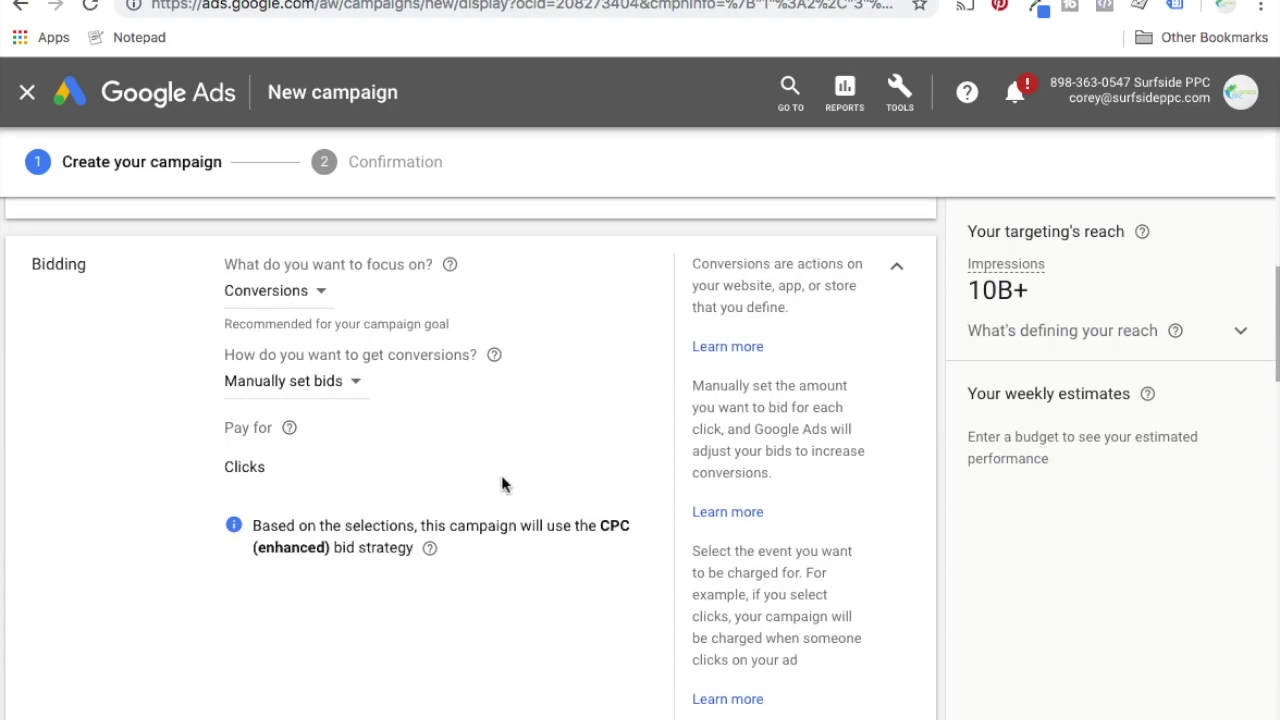
scroll(629, 440, "down", 4)
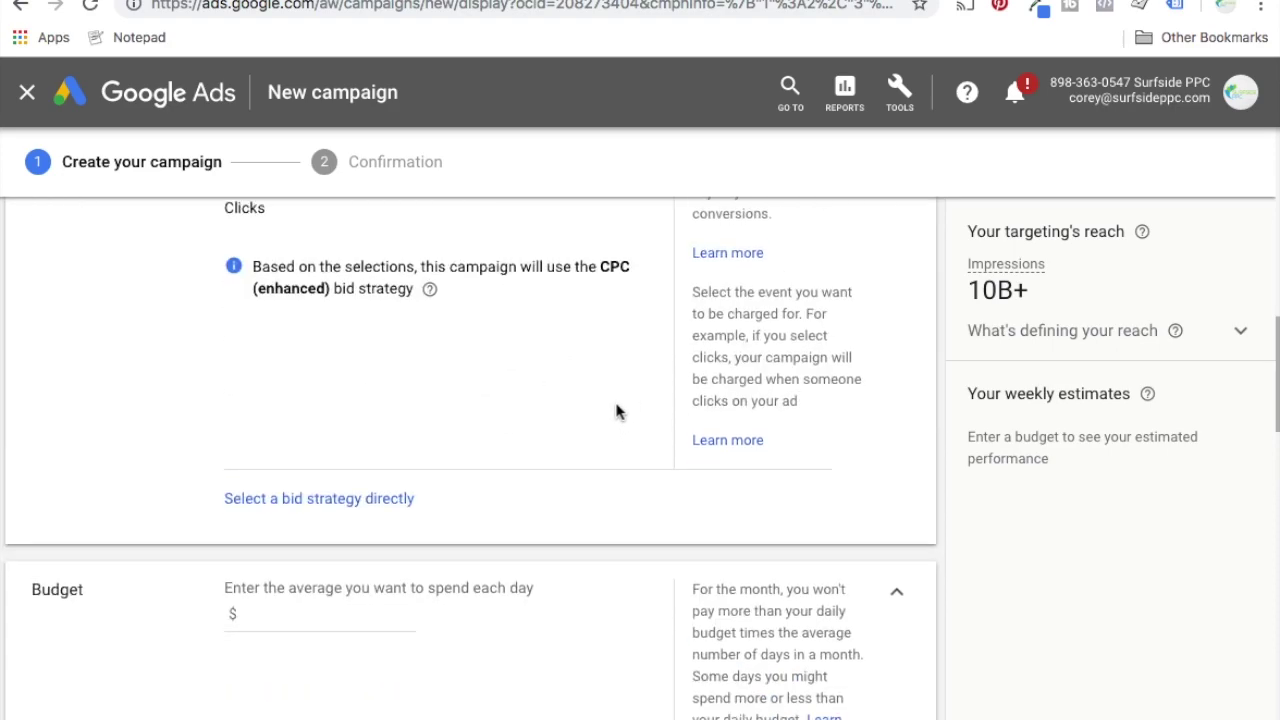
scroll(620, 395, "down", 2)
scroll(611, 395, "down", 1)
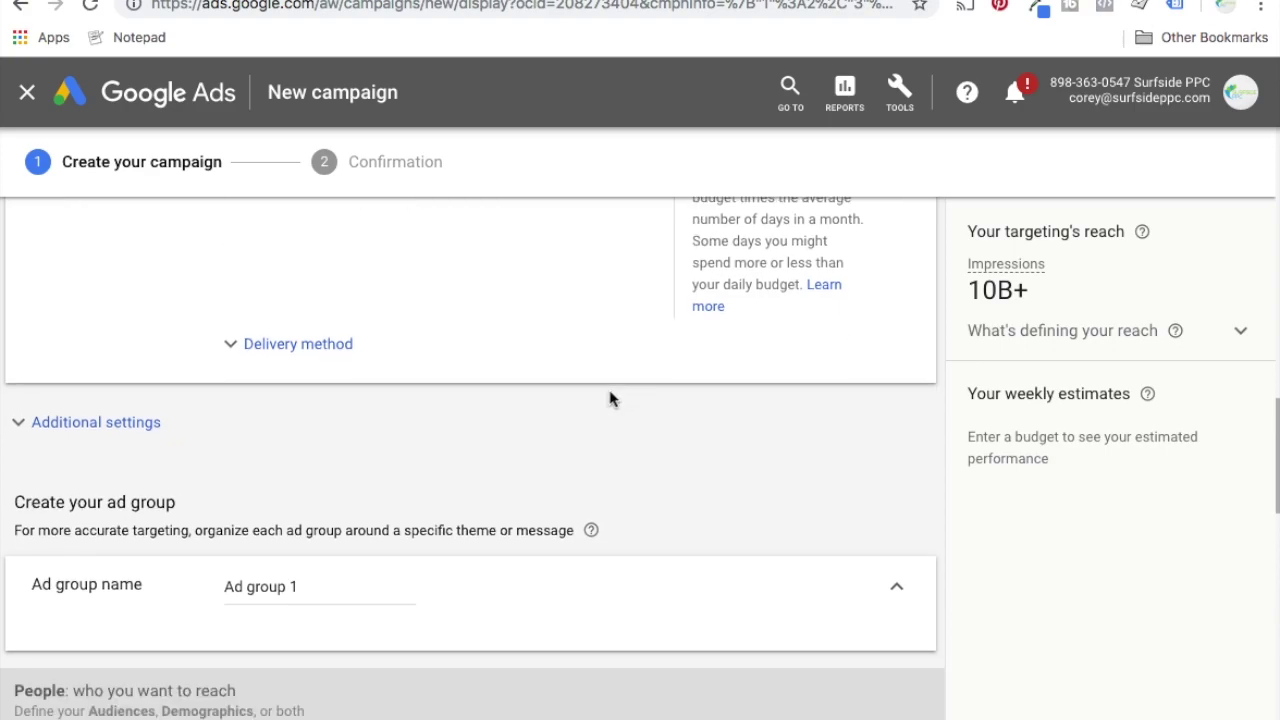
scroll(608, 398, "down", 5)
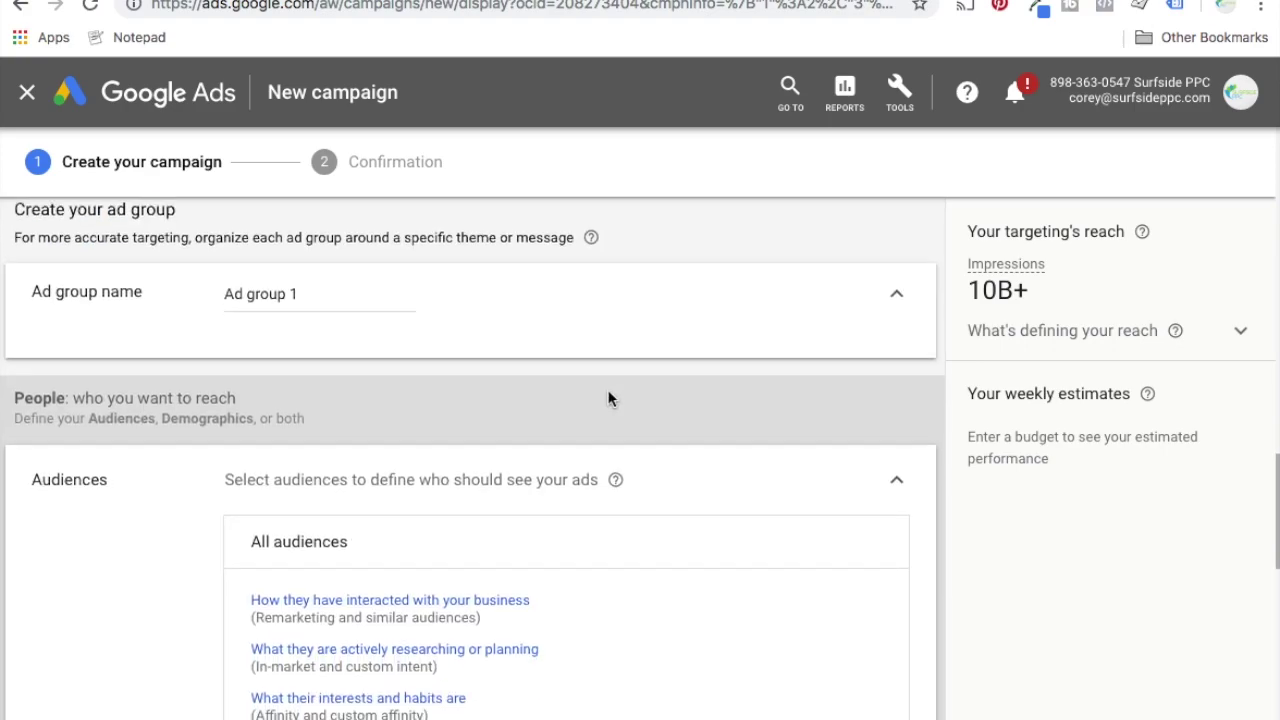
scroll(602, 397, "up", 2)
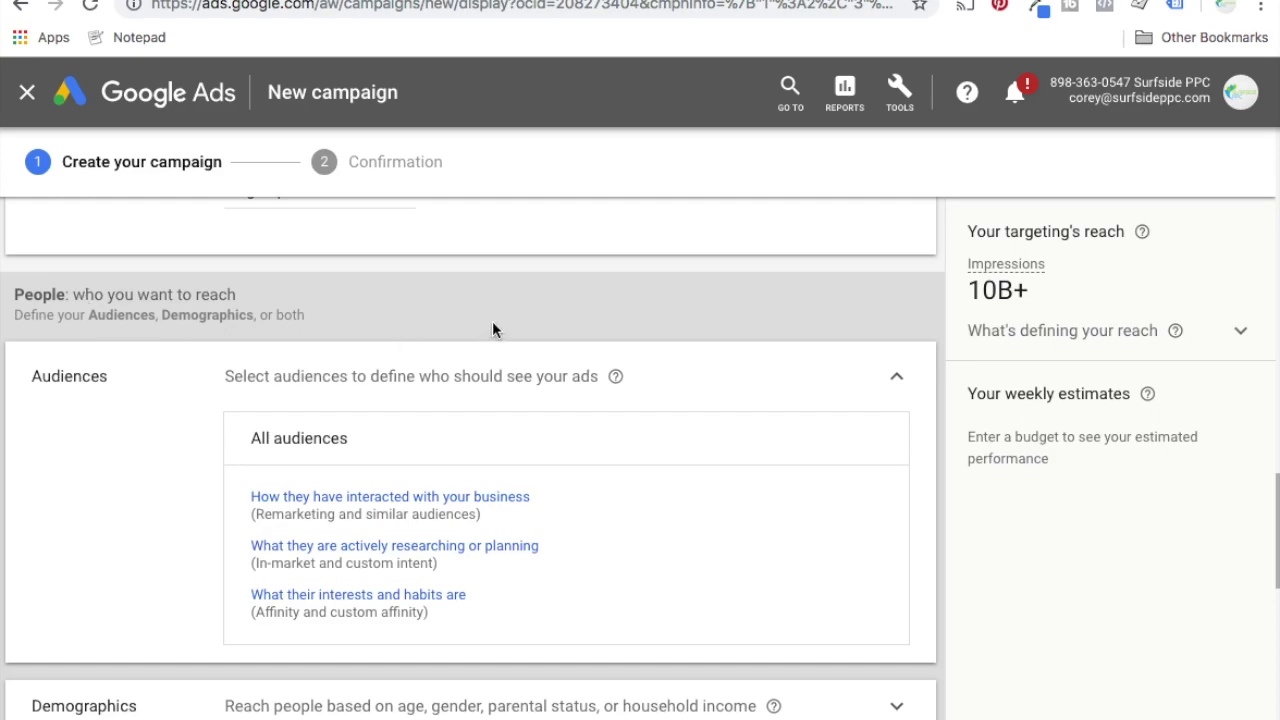
Collapse the Audiences section and show the ad group's content targeting options
left_click(897, 375)
scroll(301, 567, "down", 1)
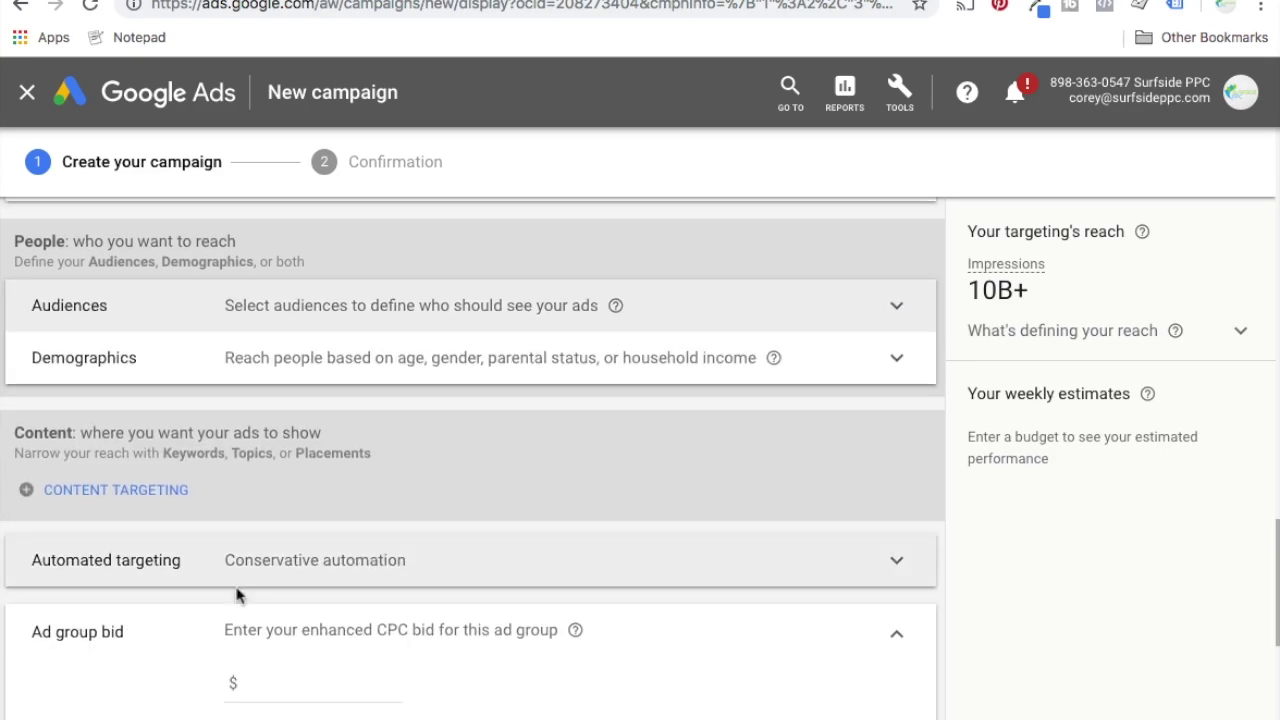
left_click(115, 461)
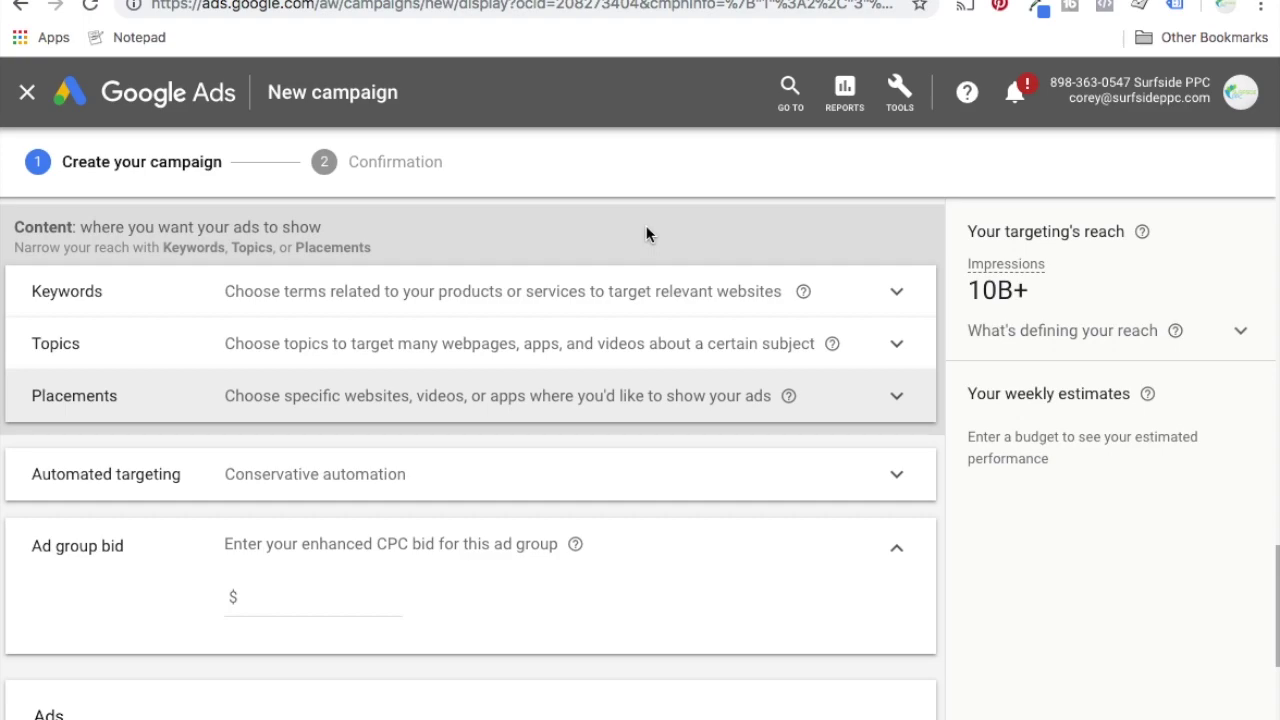
Get keyword ideas for the service "ppc advertising" and add all of them to the targeted keywords
left_click(896, 291)
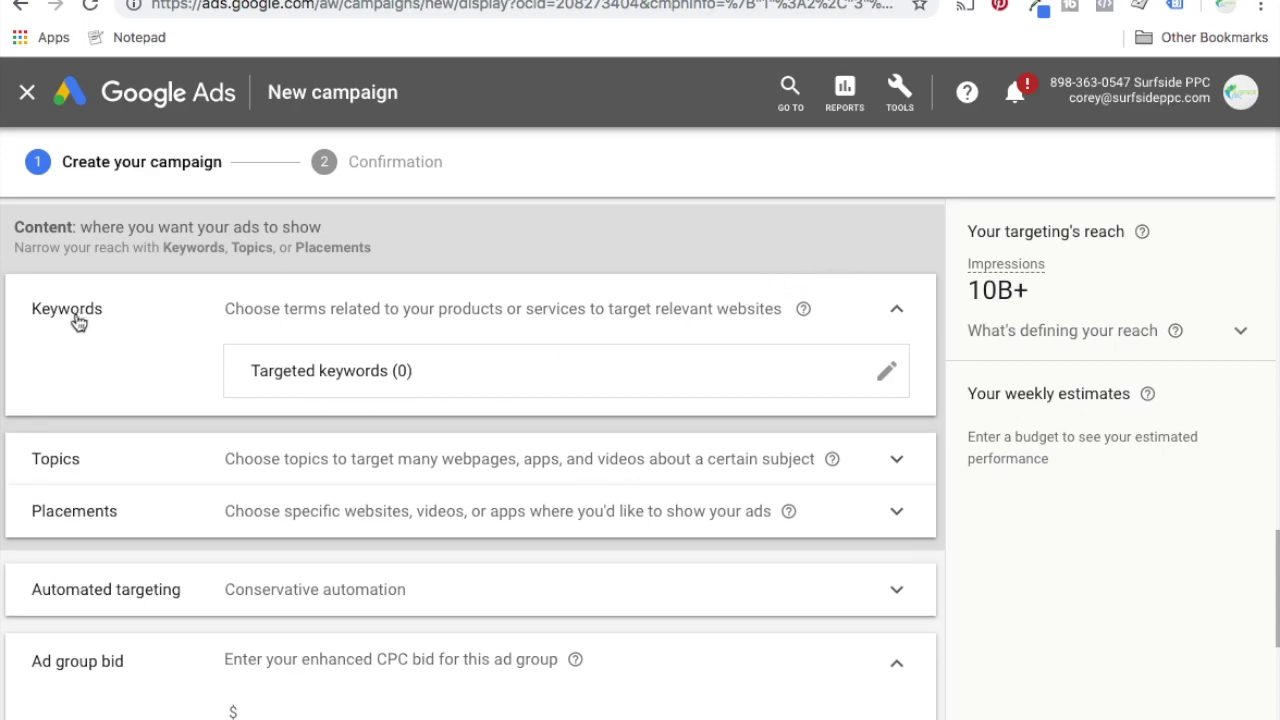
left_click(888, 377)
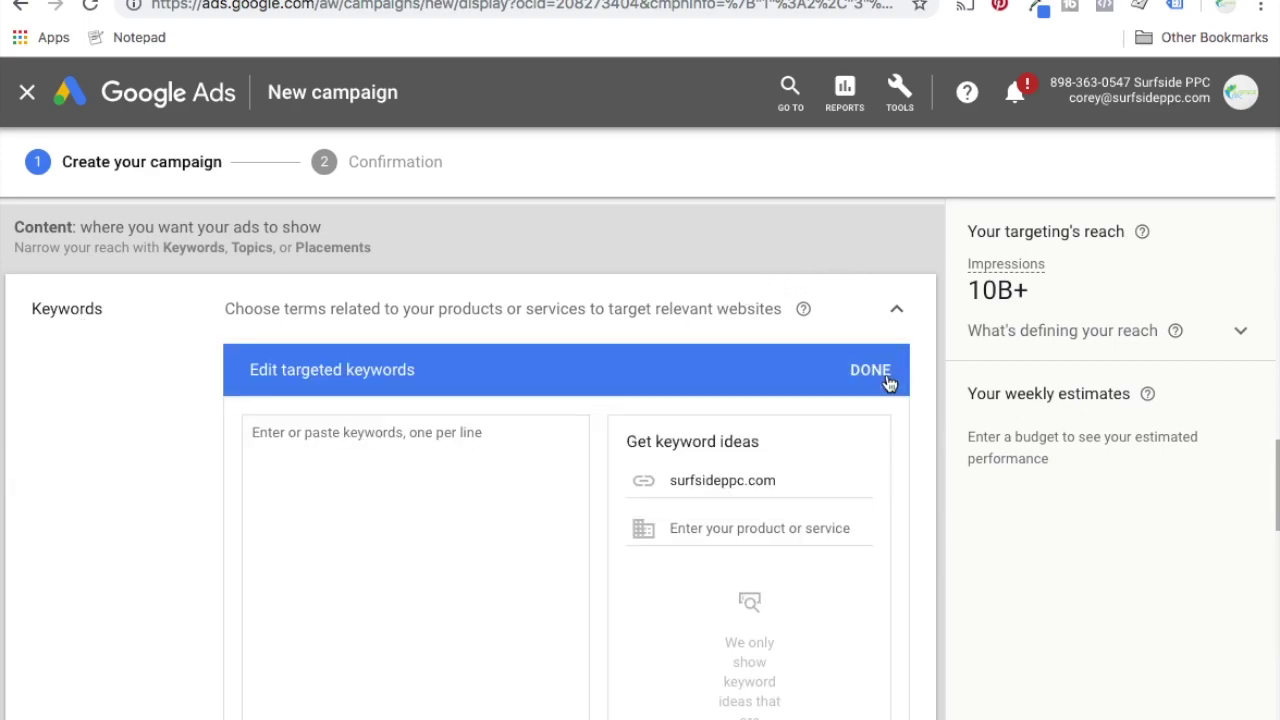
left_click(777, 480)
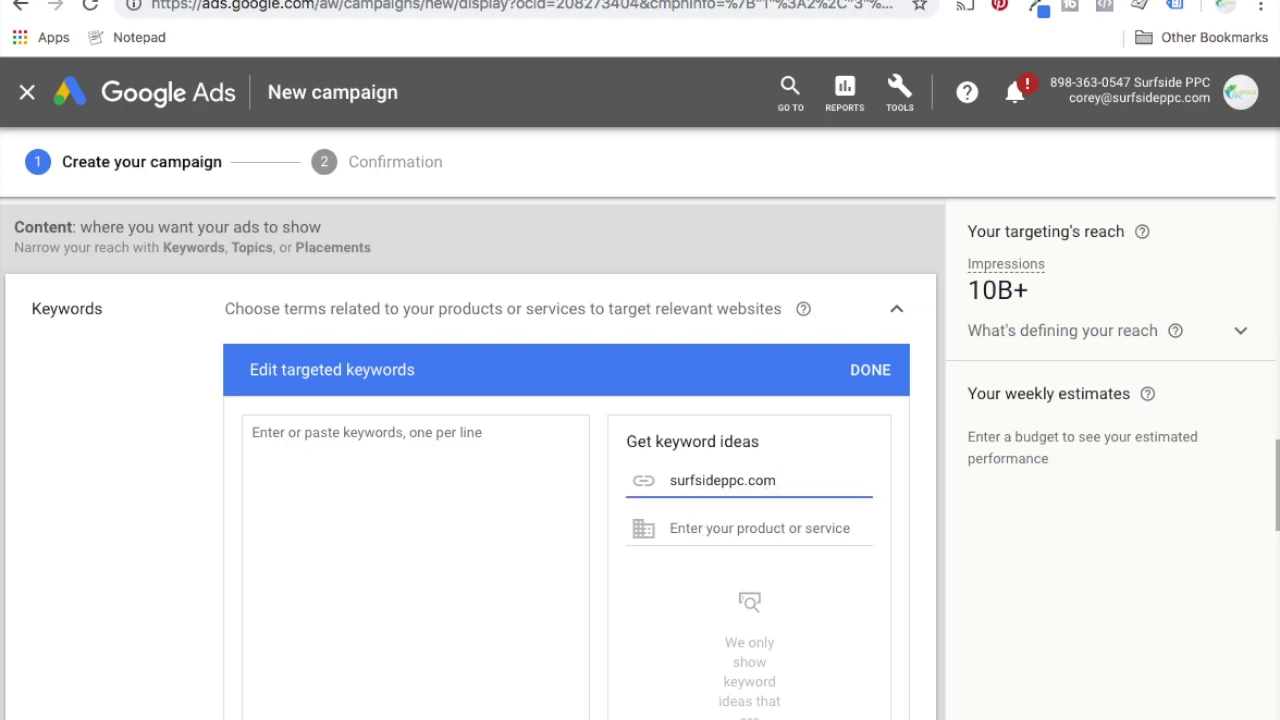
left_click(776, 530)
type("ppc advertising")
scroll(776, 535, "down", 2)
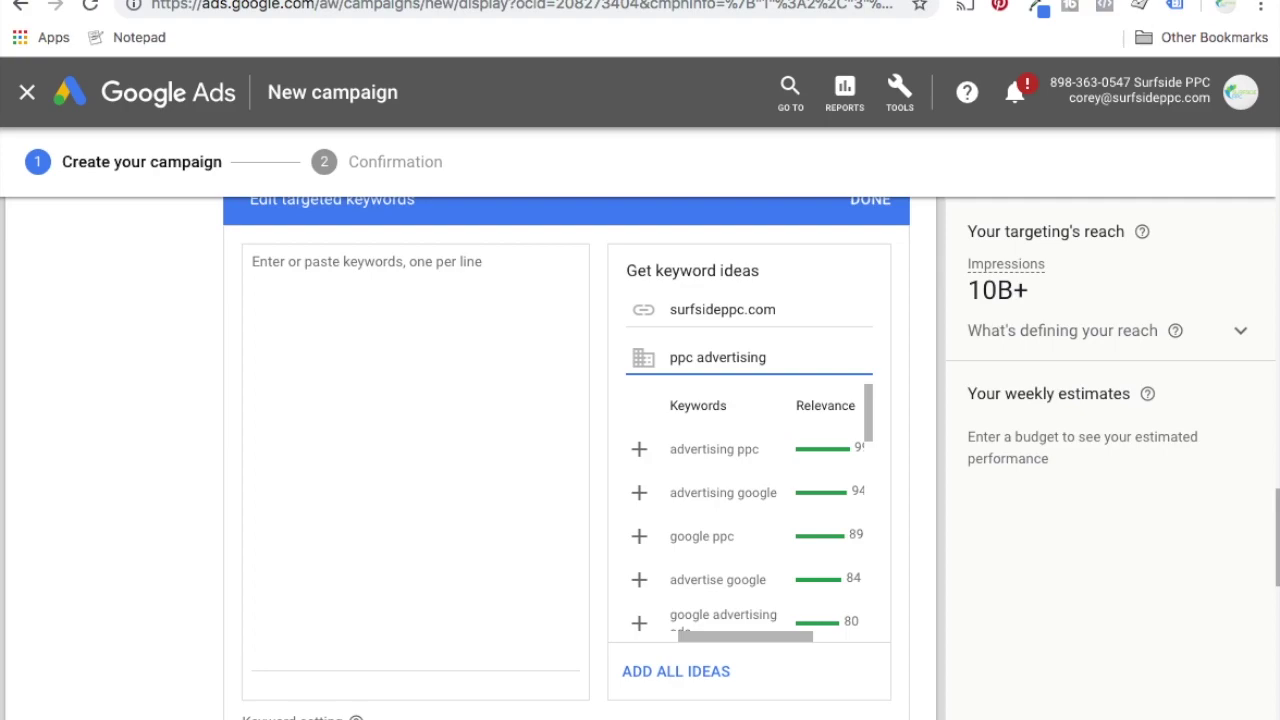
scroll(869, 420, "down", 1)
left_click_drag(869, 420, 871, 471)
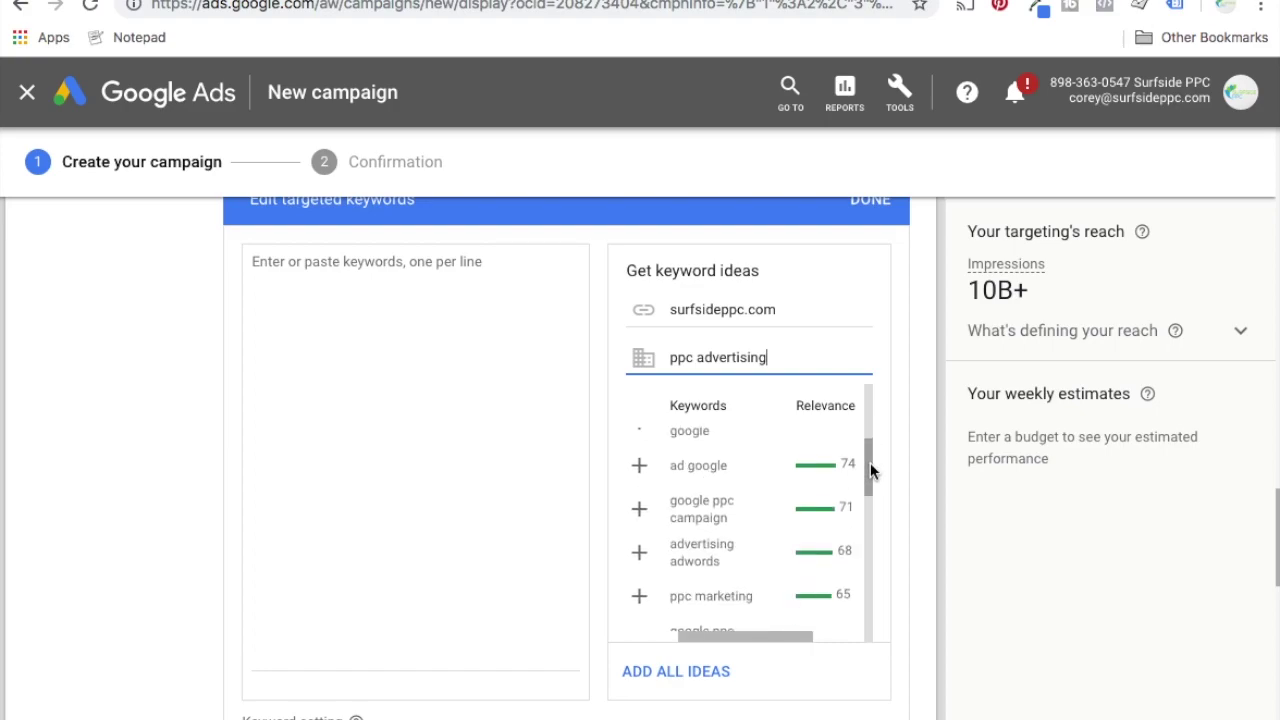
left_click(655, 685)
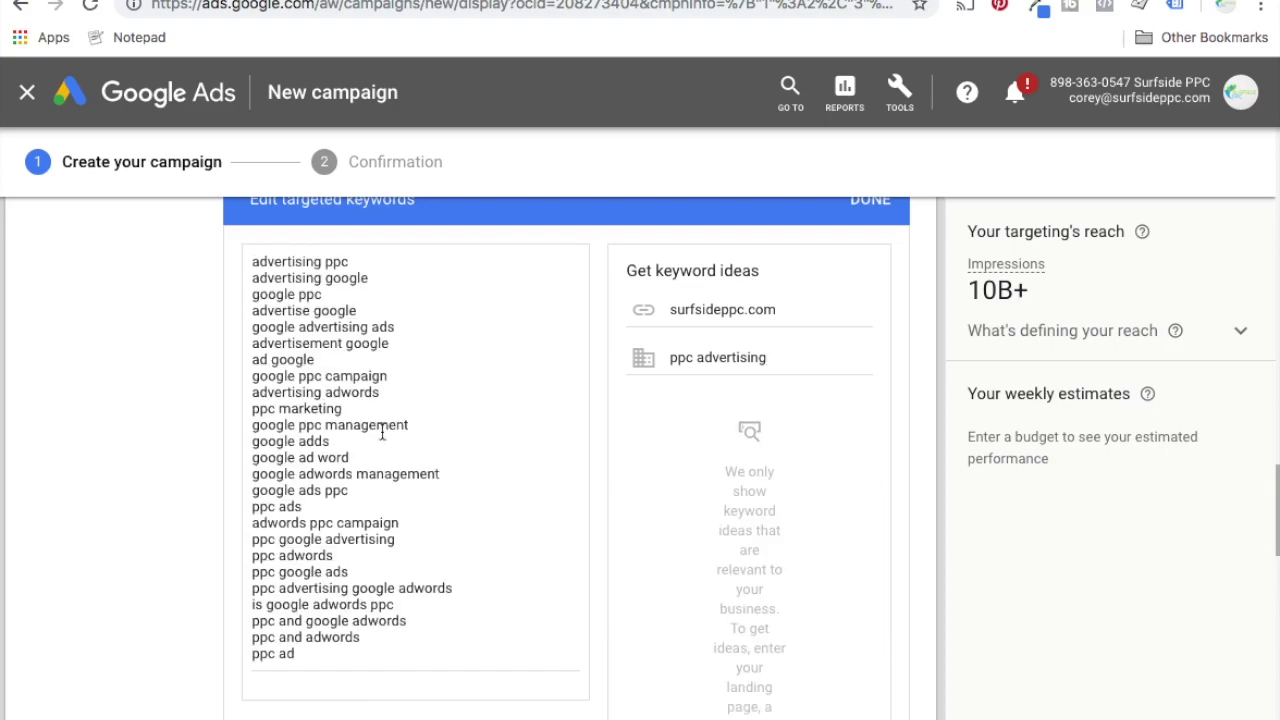
Set the keyword setting to Audience and finish editing the targeted keywords
scroll(200, 428, "down", 6)
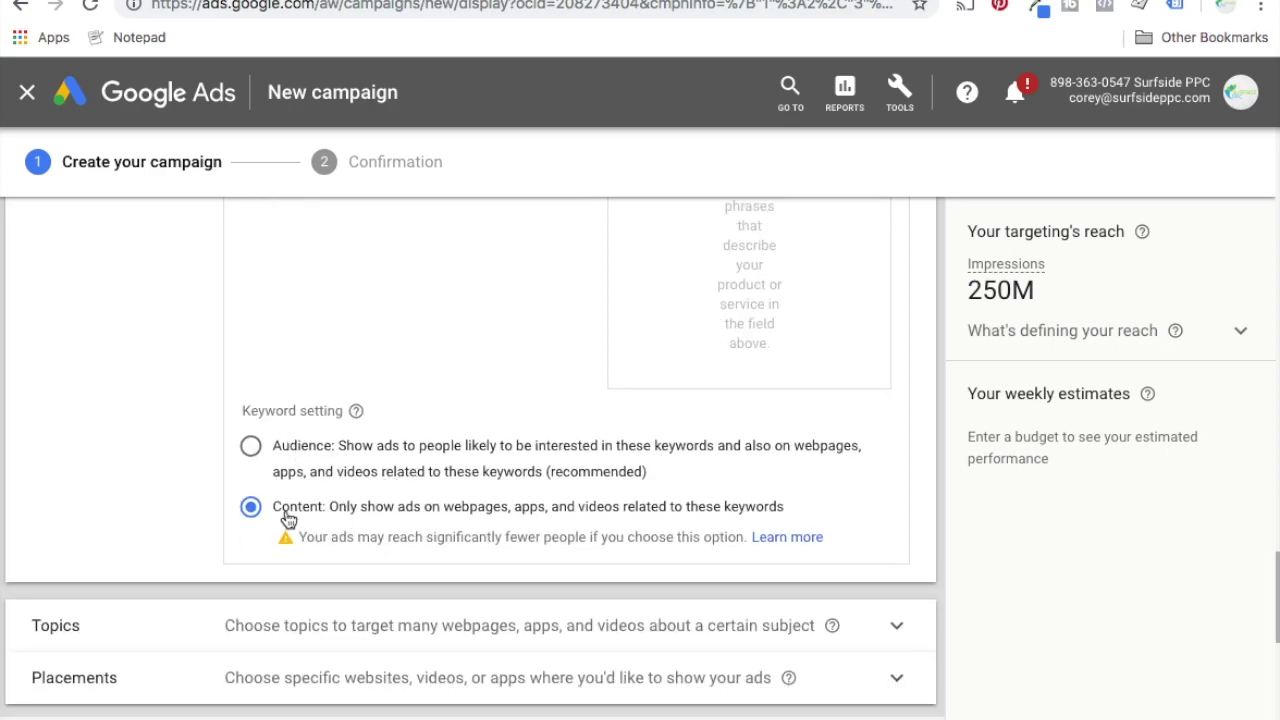
left_click(252, 447)
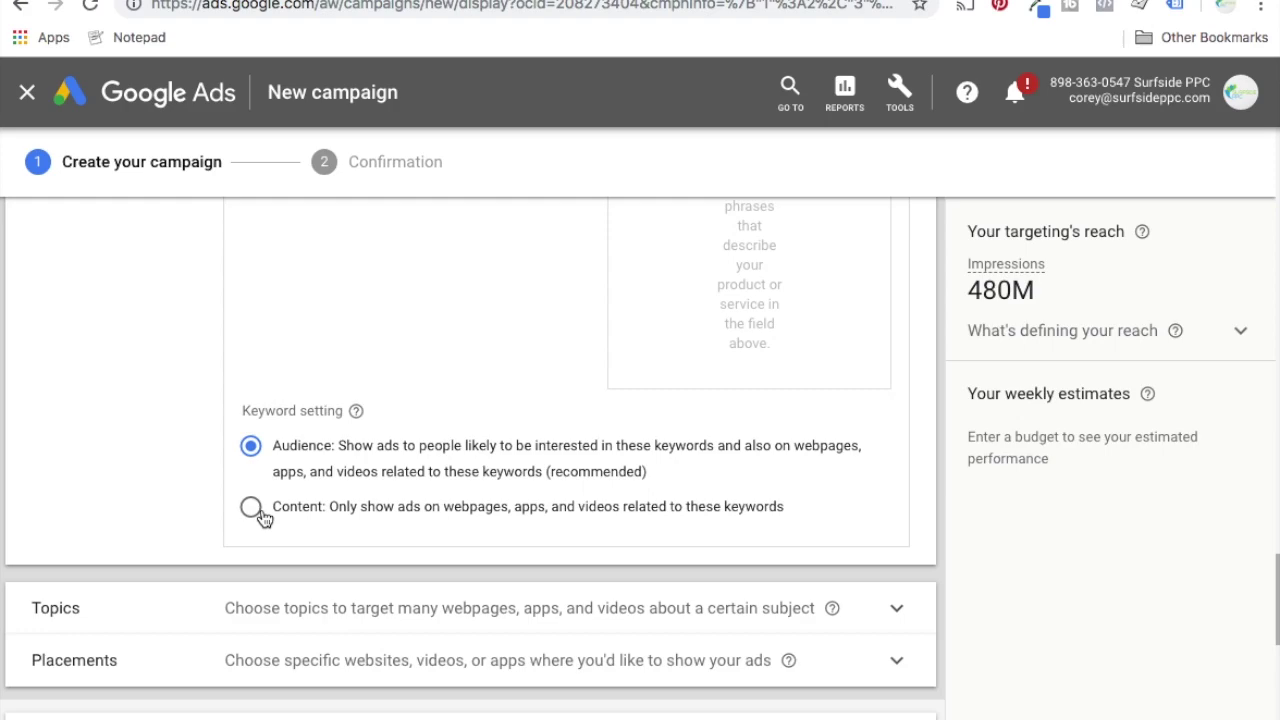
scroll(543, 340, "up", 3)
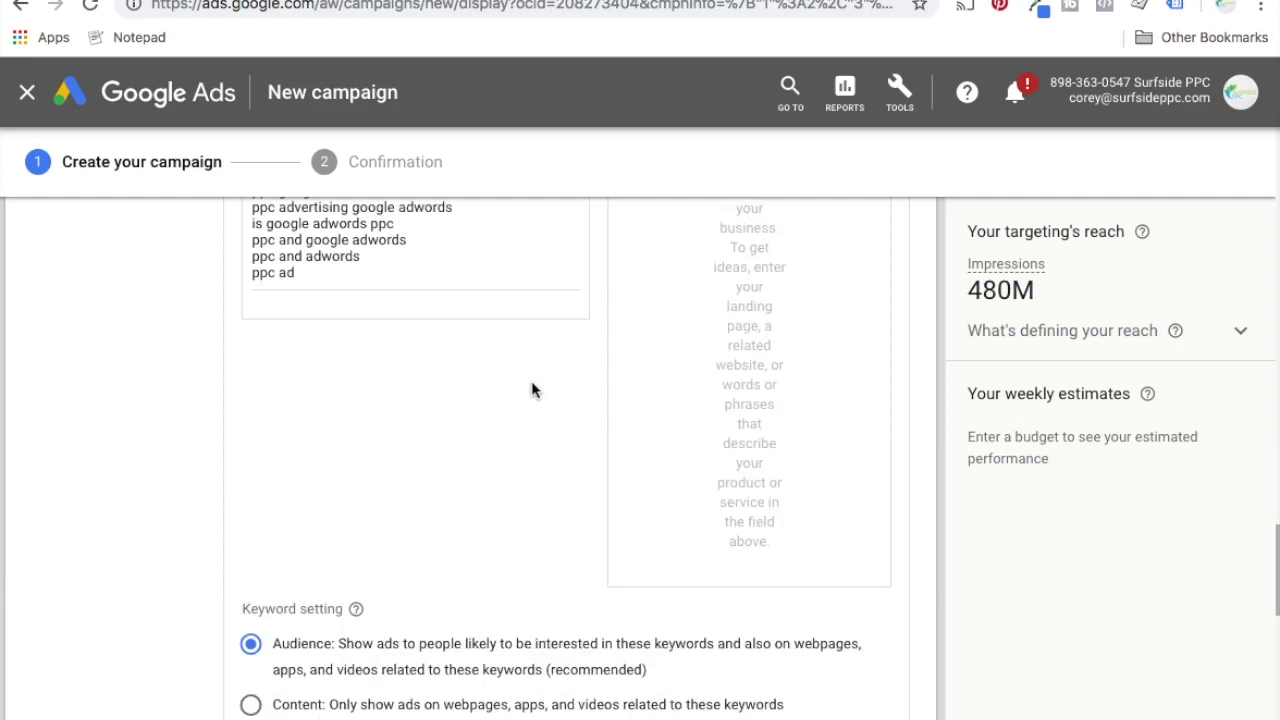
scroll(600, 410, "up", 5)
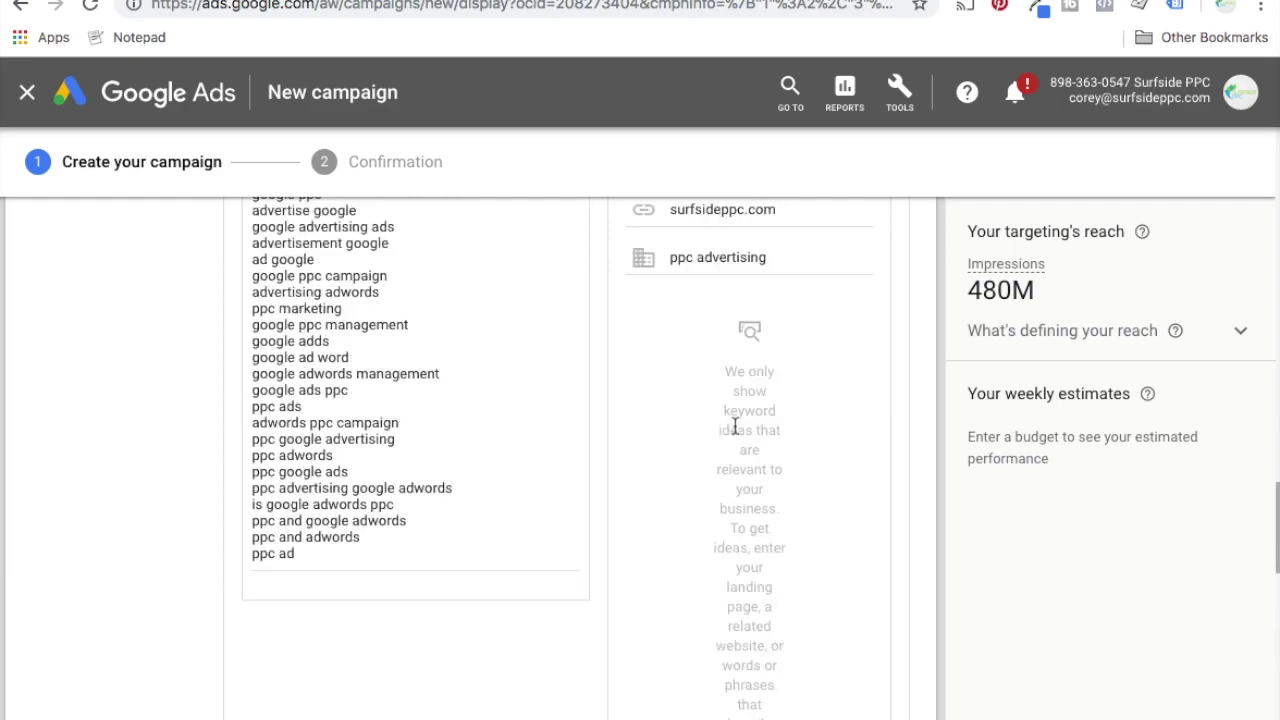
scroll(726, 292, "up", 3)
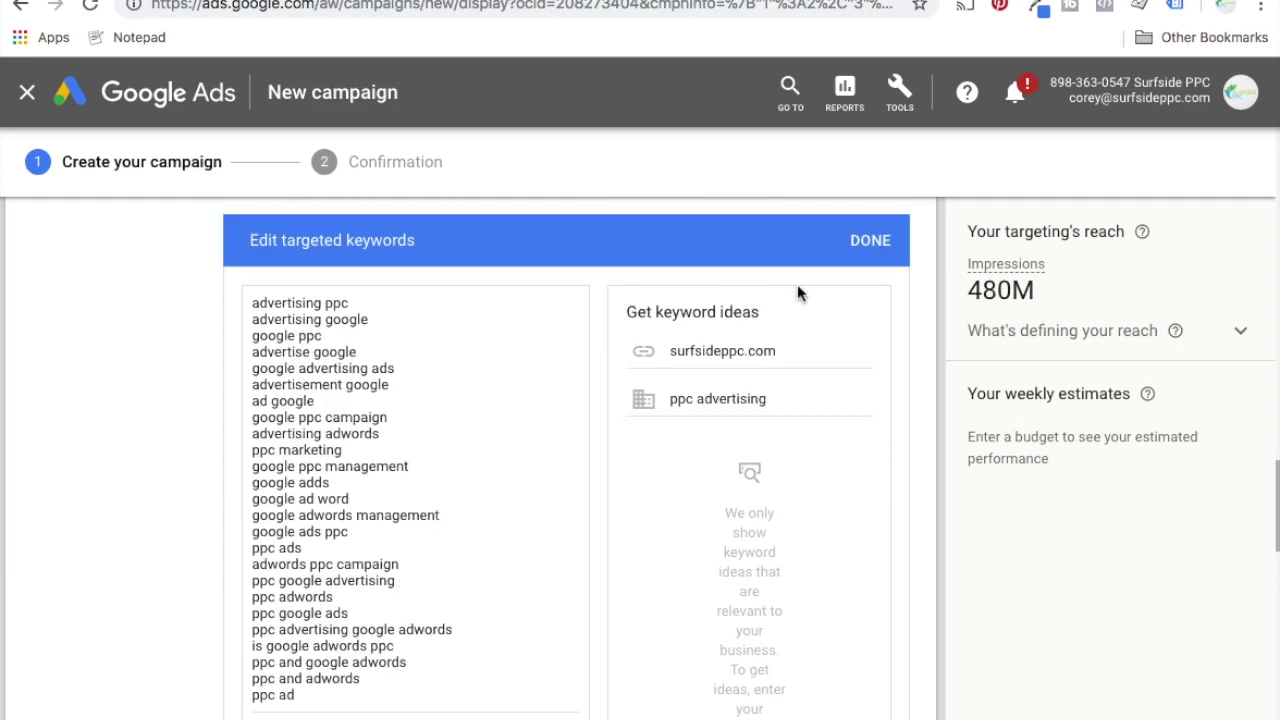
left_click(858, 250)
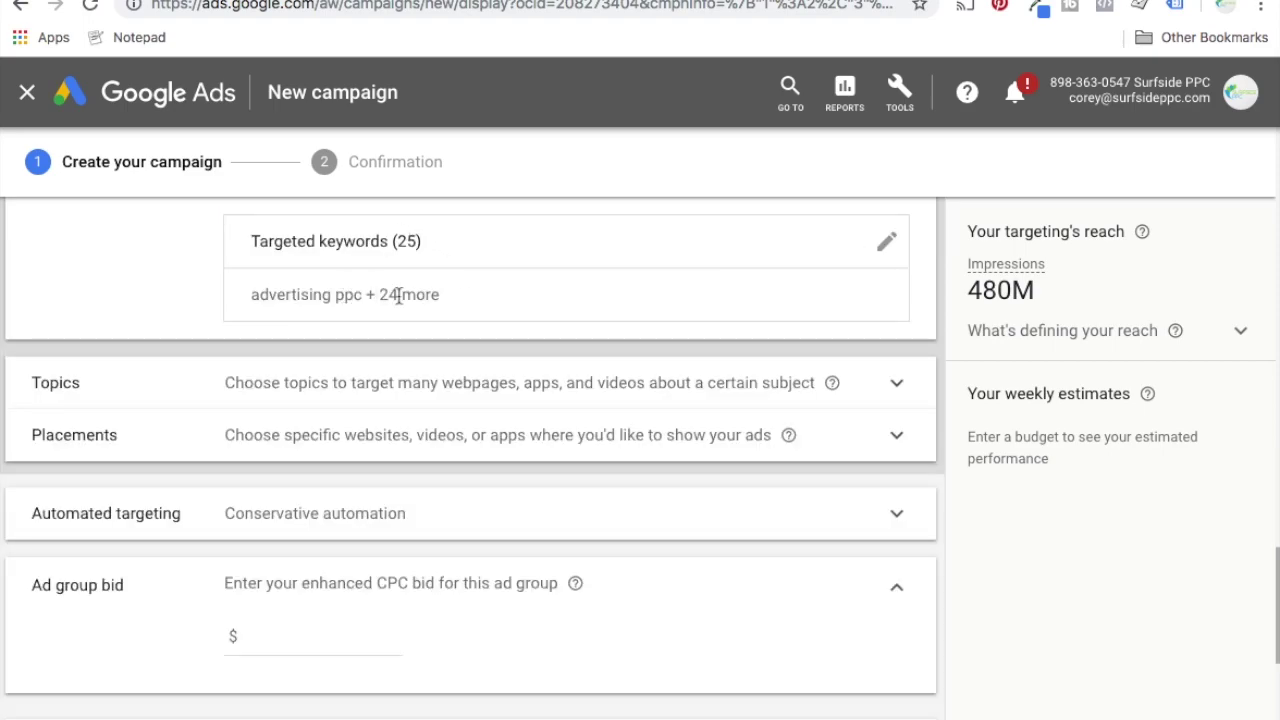
Open the ad group's Topics targeting and search the topics for "marketing"
left_click(903, 394)
scroll(120, 471, "down", 2)
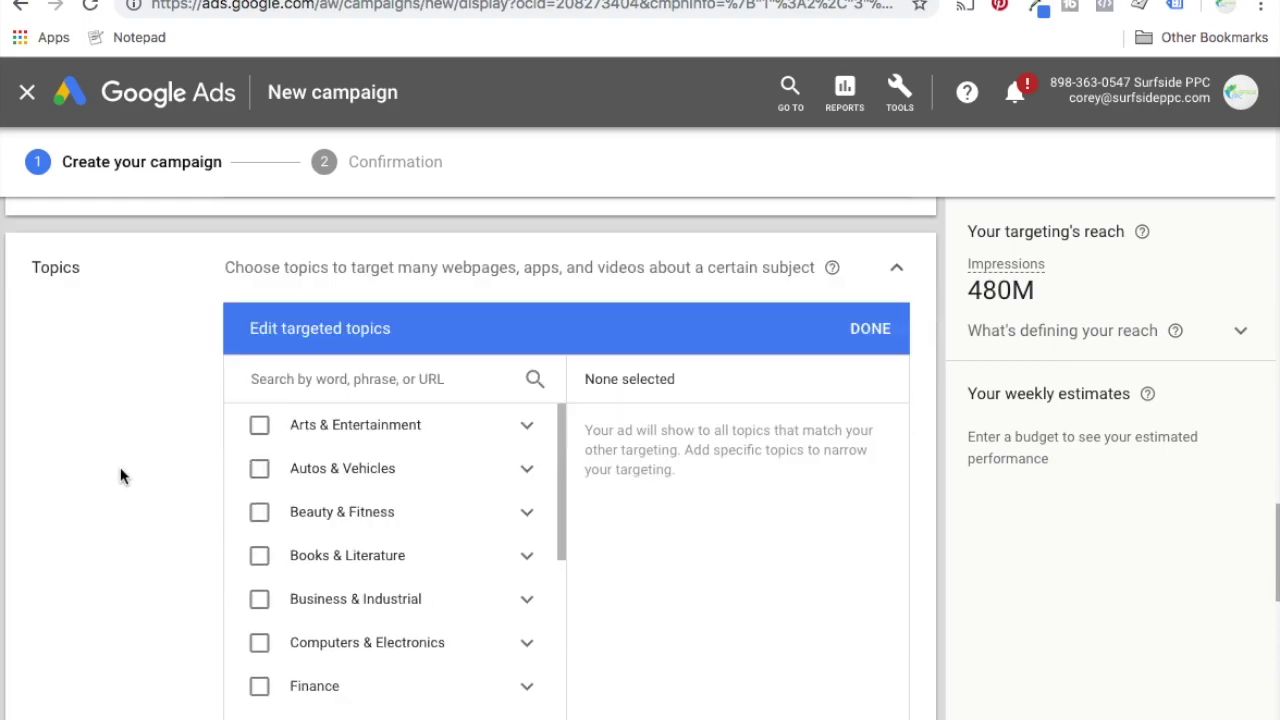
left_click(276, 383)
type("m")
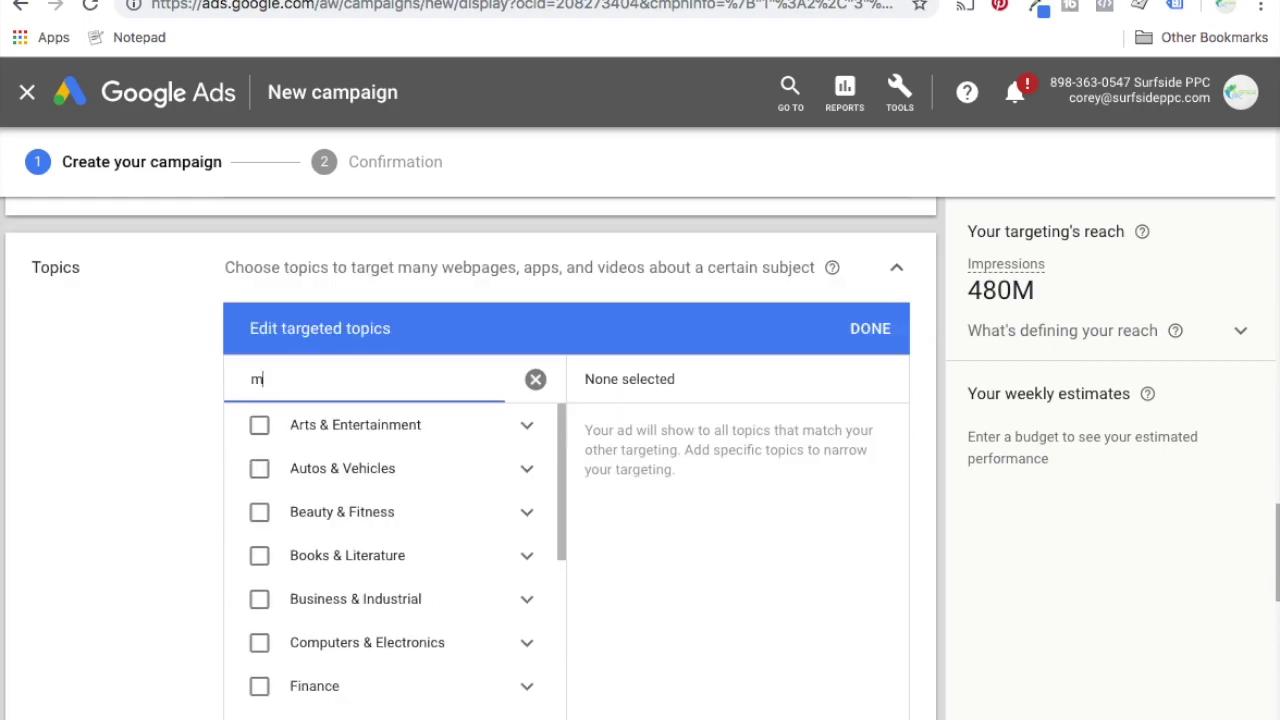
type("arketing")
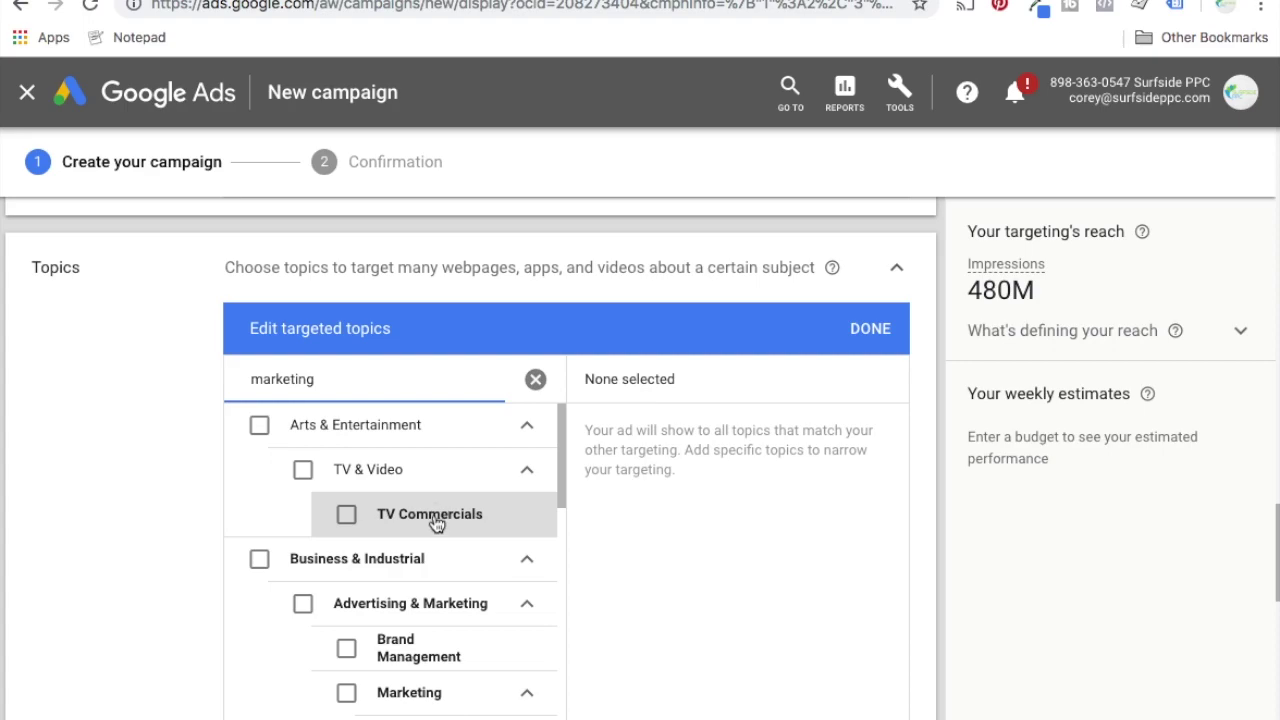
Examine the topics matching "marketing", from Advertising & Marketing through business, computer and internet topics
scroll(345, 520, "down", 1)
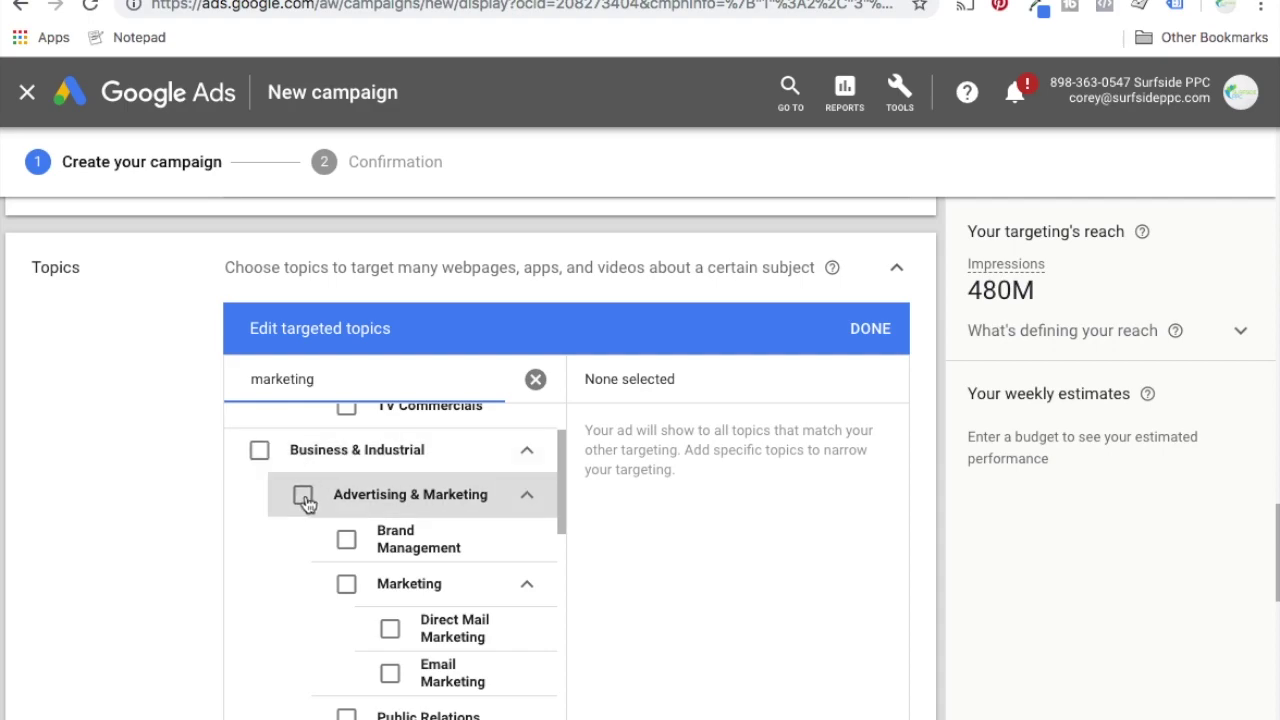
scroll(354, 540, "down", 2)
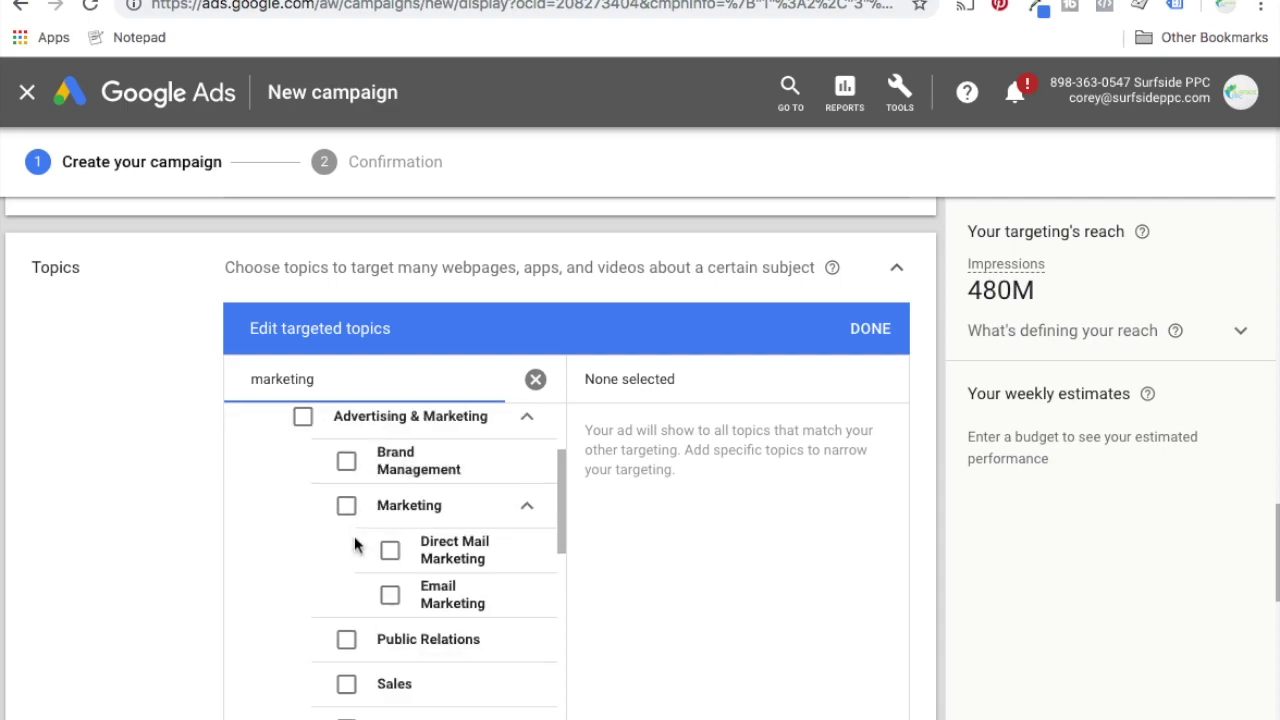
scroll(354, 540, "down", 3)
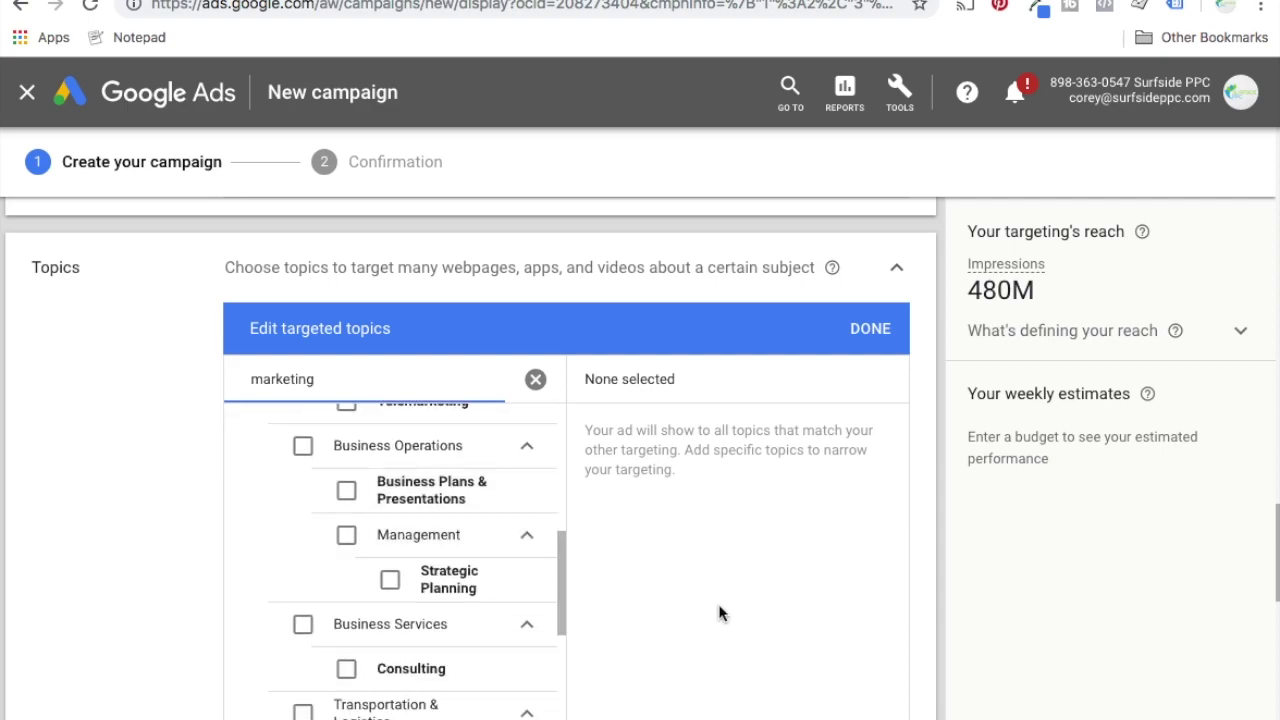
scroll(720, 606, "down", 2)
scroll(451, 526, "down", 10)
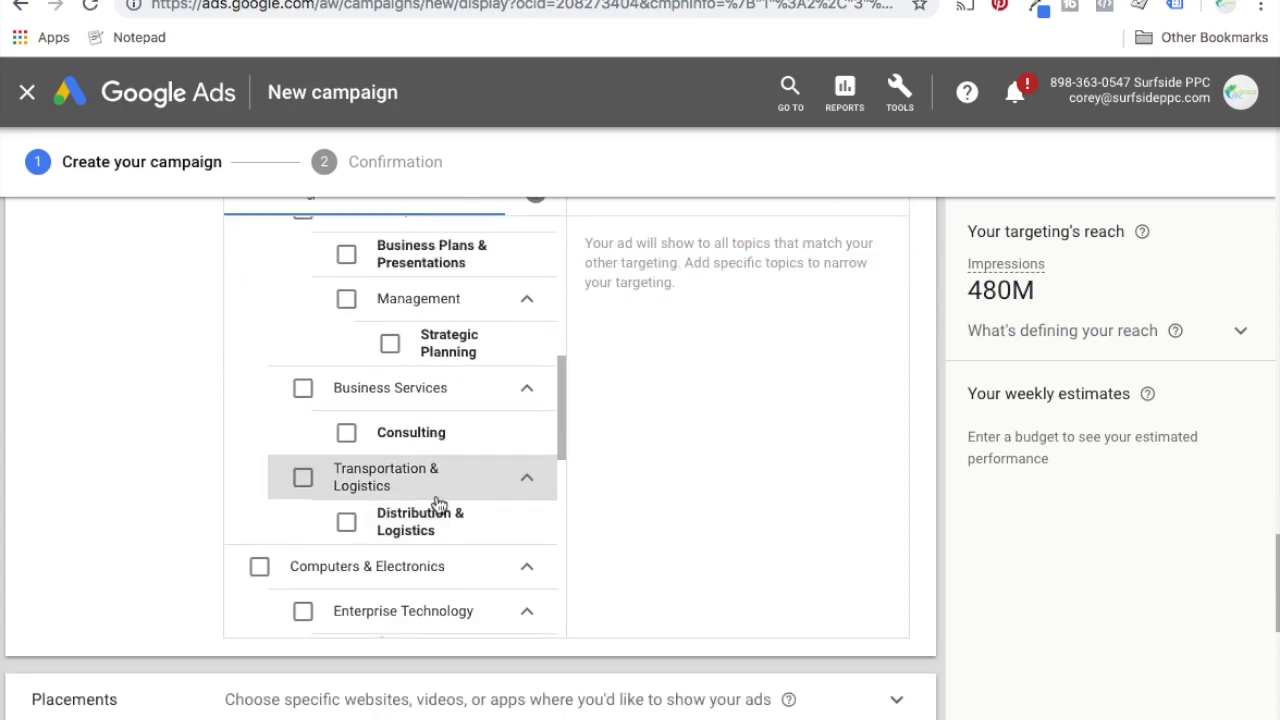
scroll(435, 500, "up", 5)
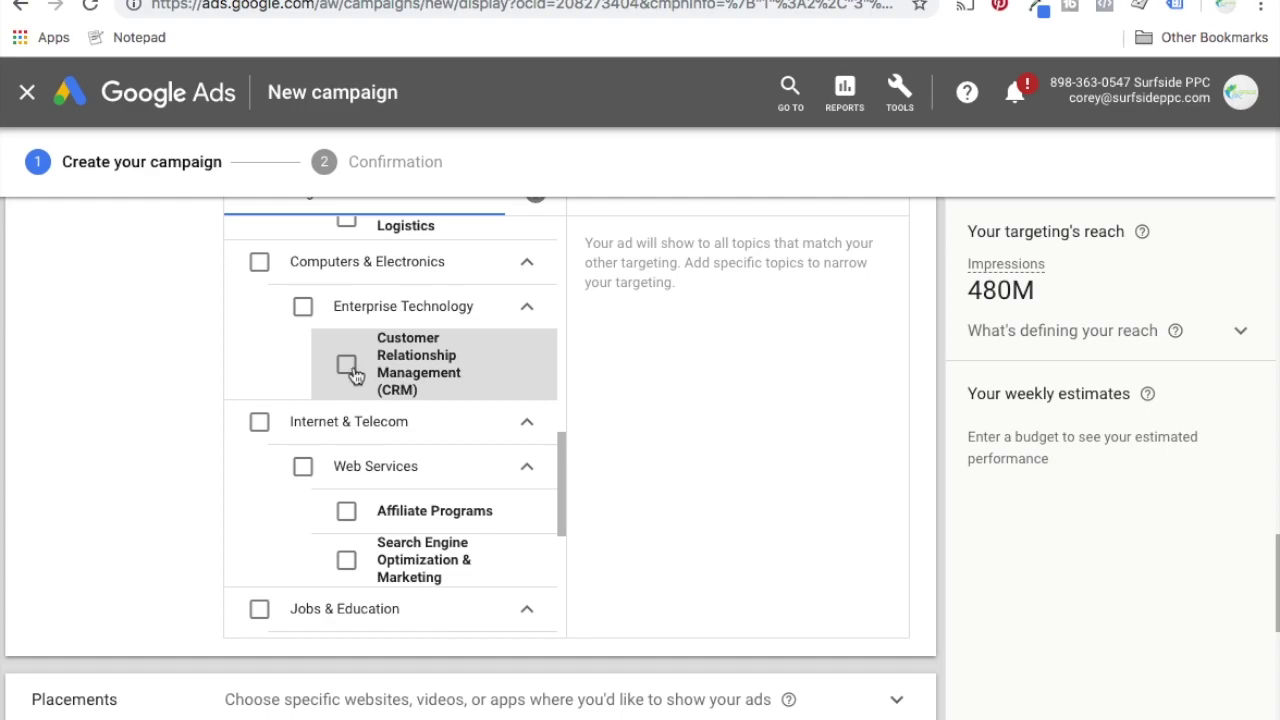
scroll(355, 375, "up", 1)
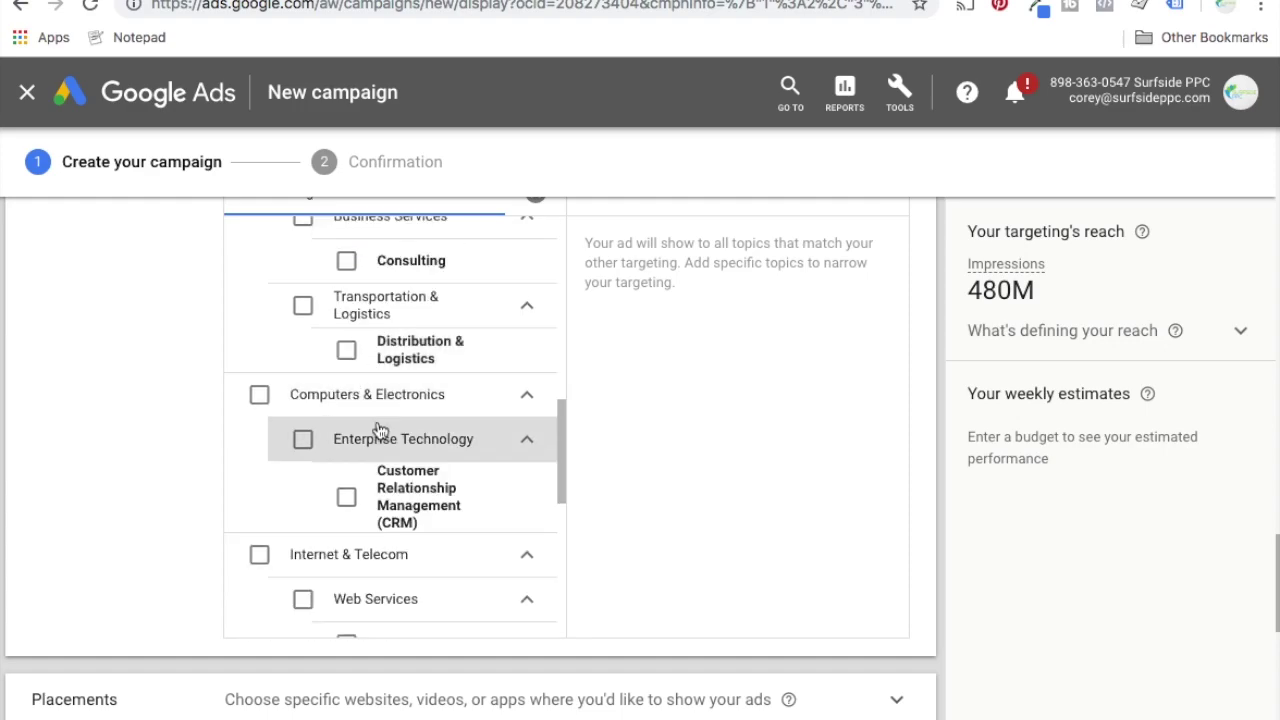
scroll(378, 435, "up", 5)
scroll(389, 427, "up", 10)
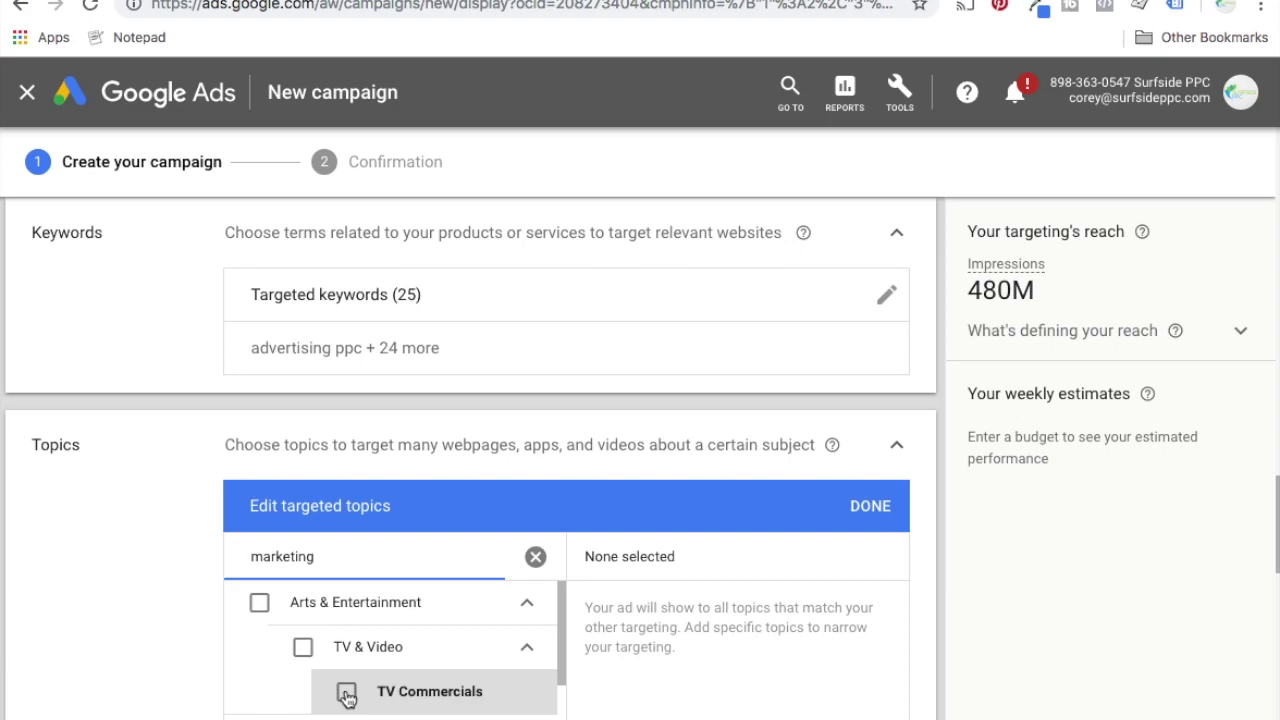
Clear the topic search and close the Topics section without selecting any topic
left_click(535, 557)
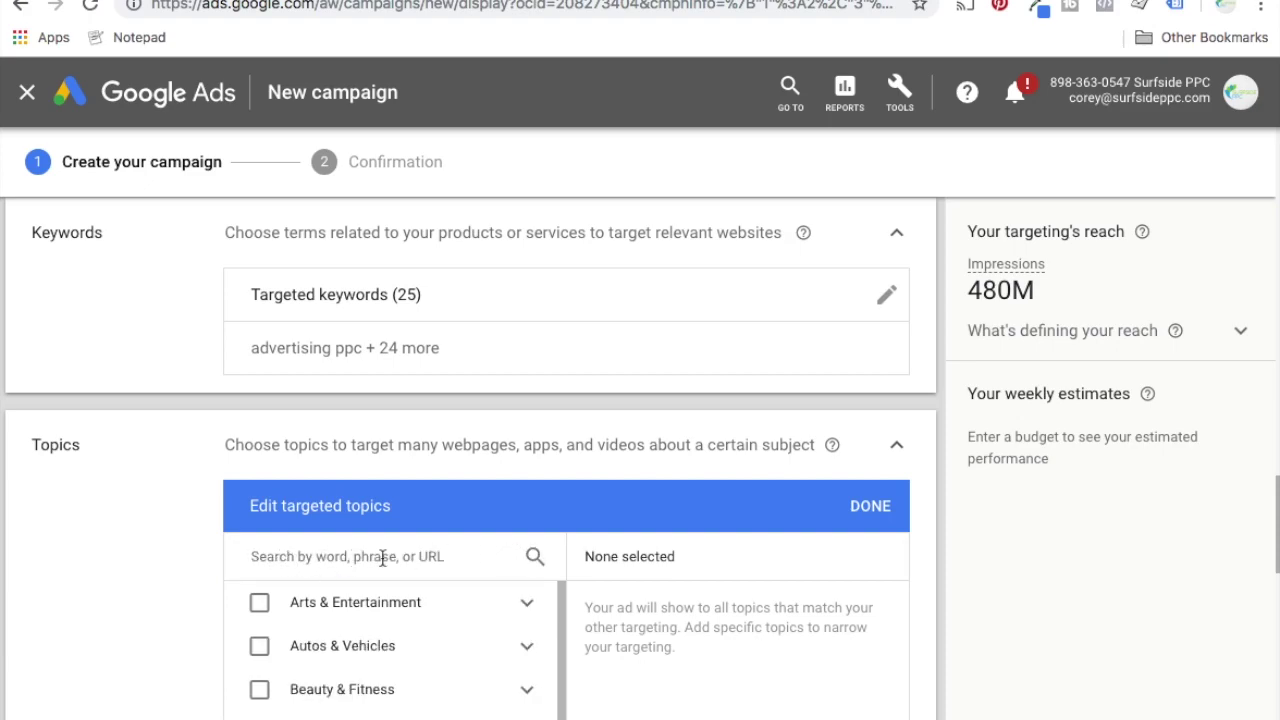
left_click(858, 520)
left_click(898, 448)
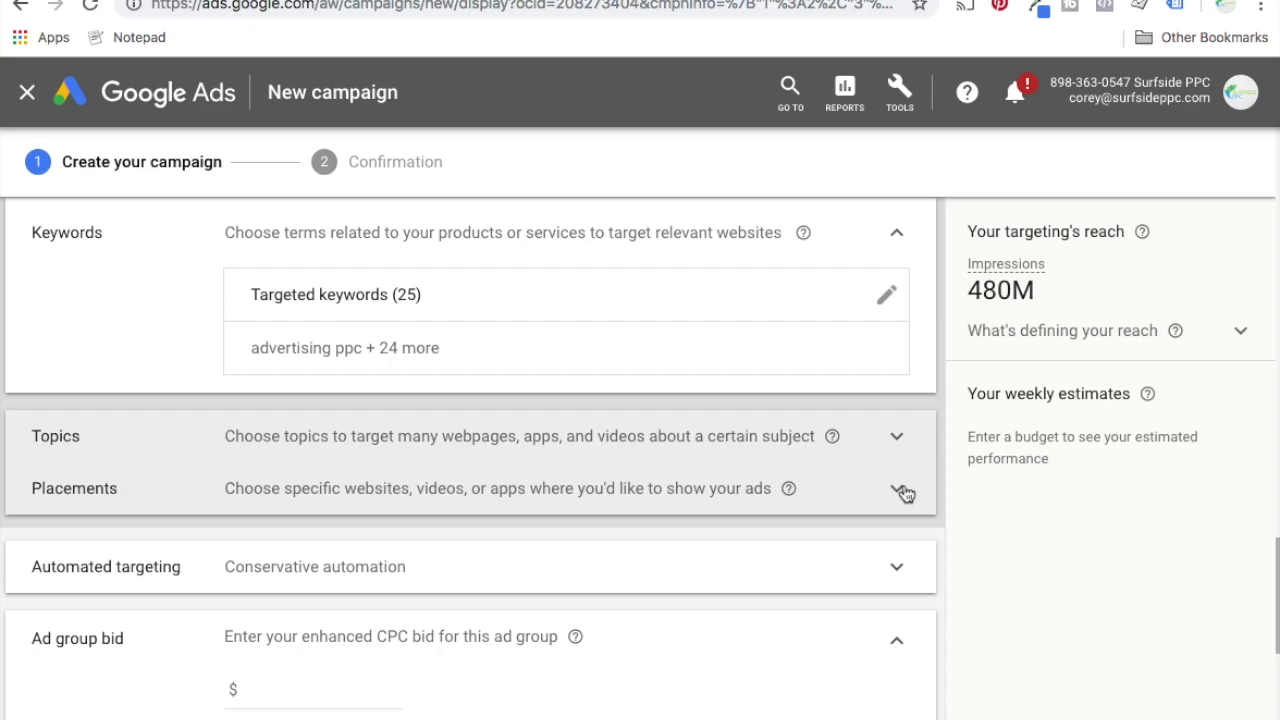
Open the ad group's Placements targeting and search the placements for surfsideppc.com
left_click(903, 492)
scroll(83, 537, "down", 2)
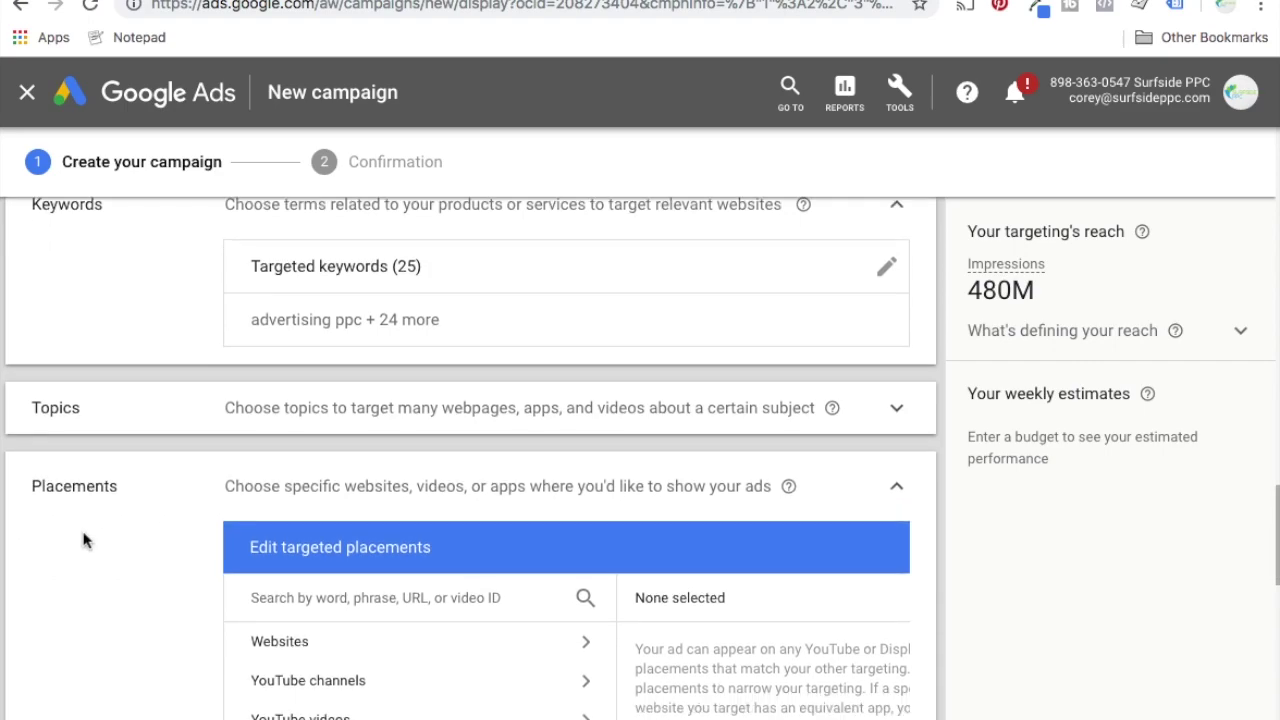
scroll(98, 514, "down", 1)
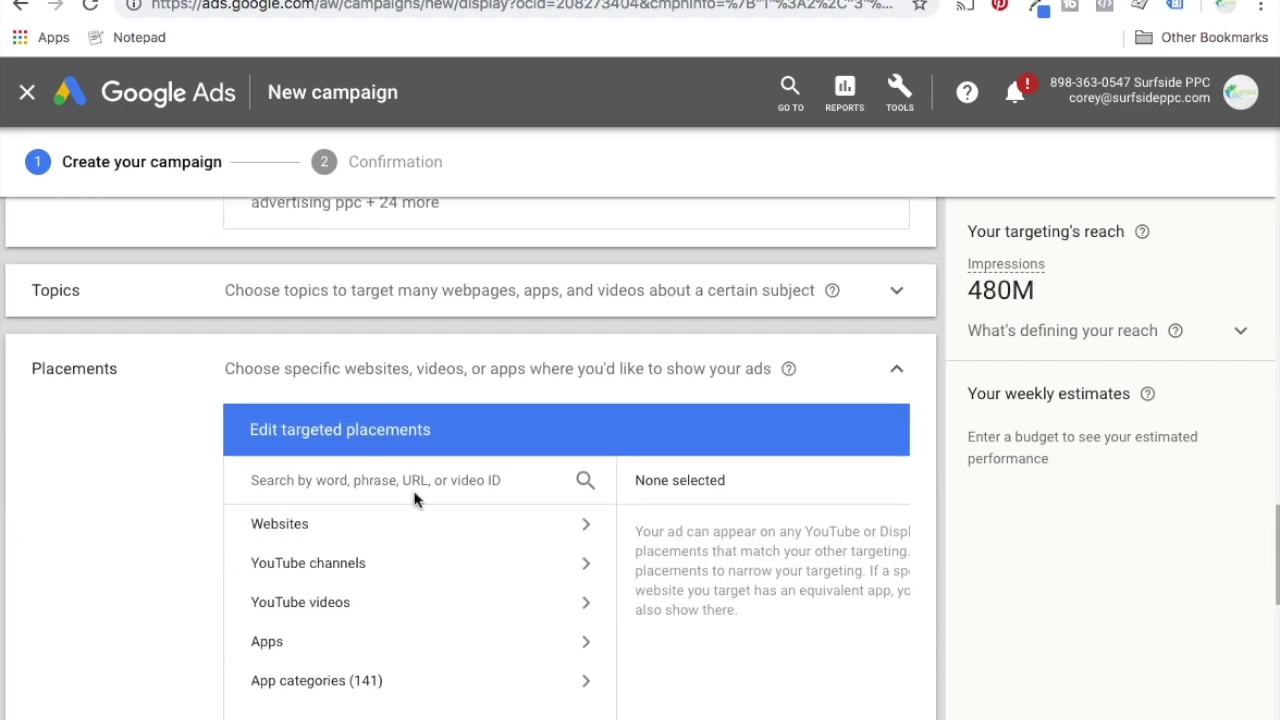
left_click(419, 479)
type("surfsideppc.com")
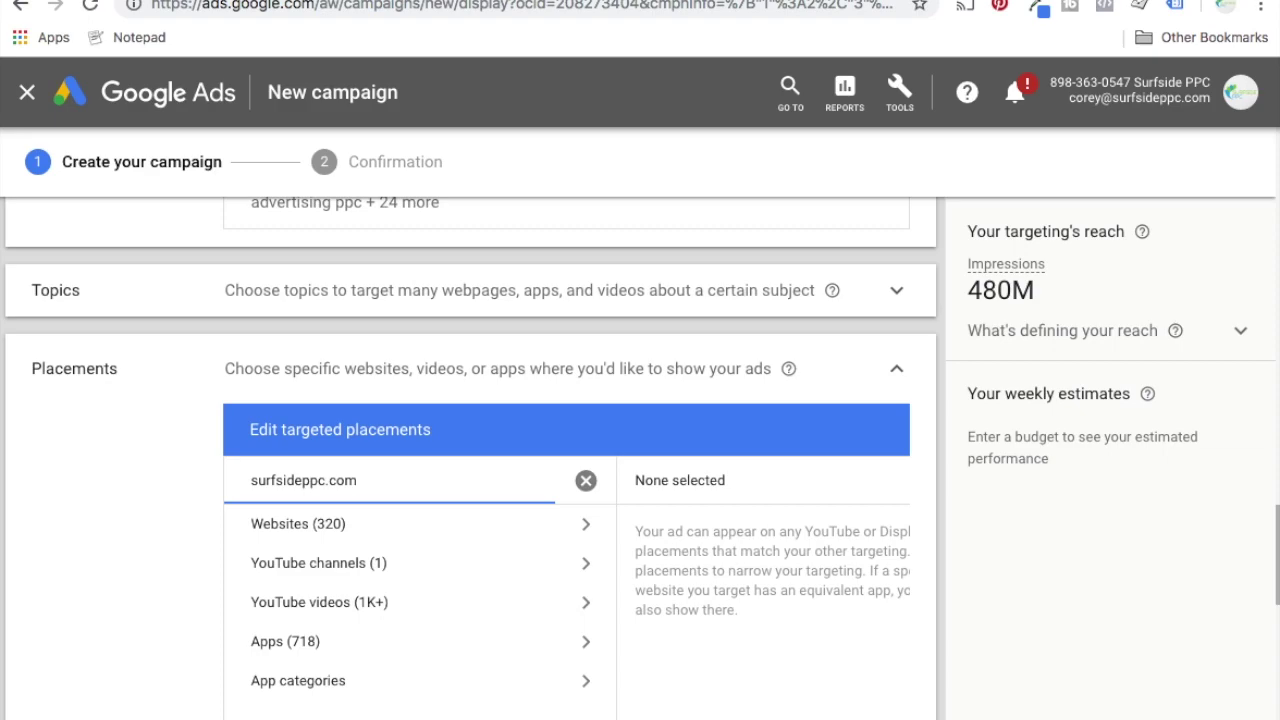
Examine the website placements suggested for surfsideppc.com along with their weekly impressions
scroll(130, 486, "down", 1)
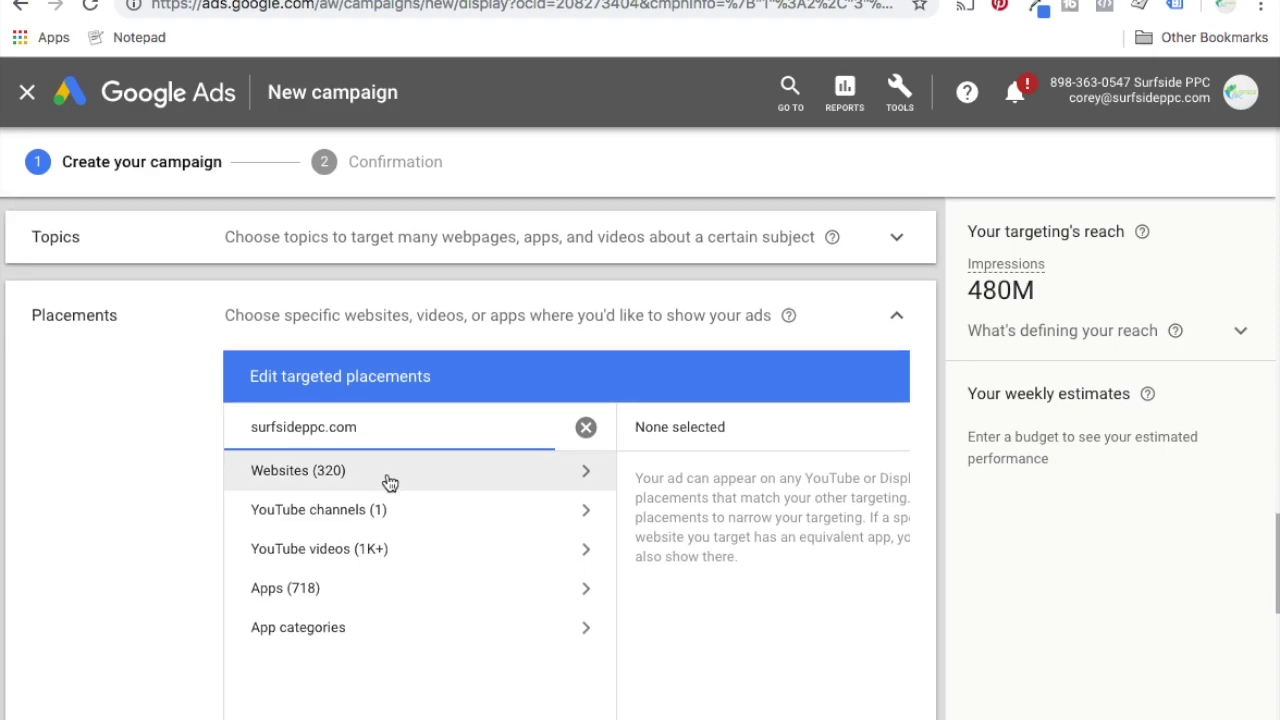
left_click(545, 475)
scroll(175, 451, "down", 1)
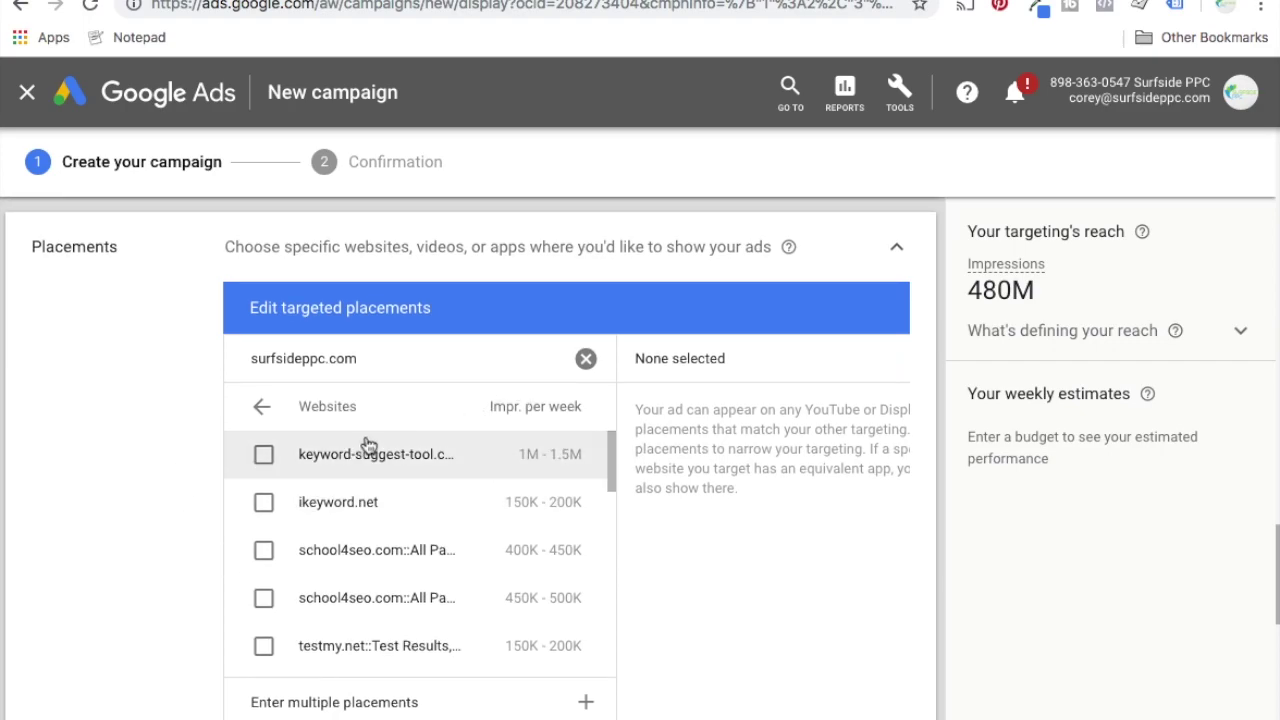
scroll(408, 525, "down", 2)
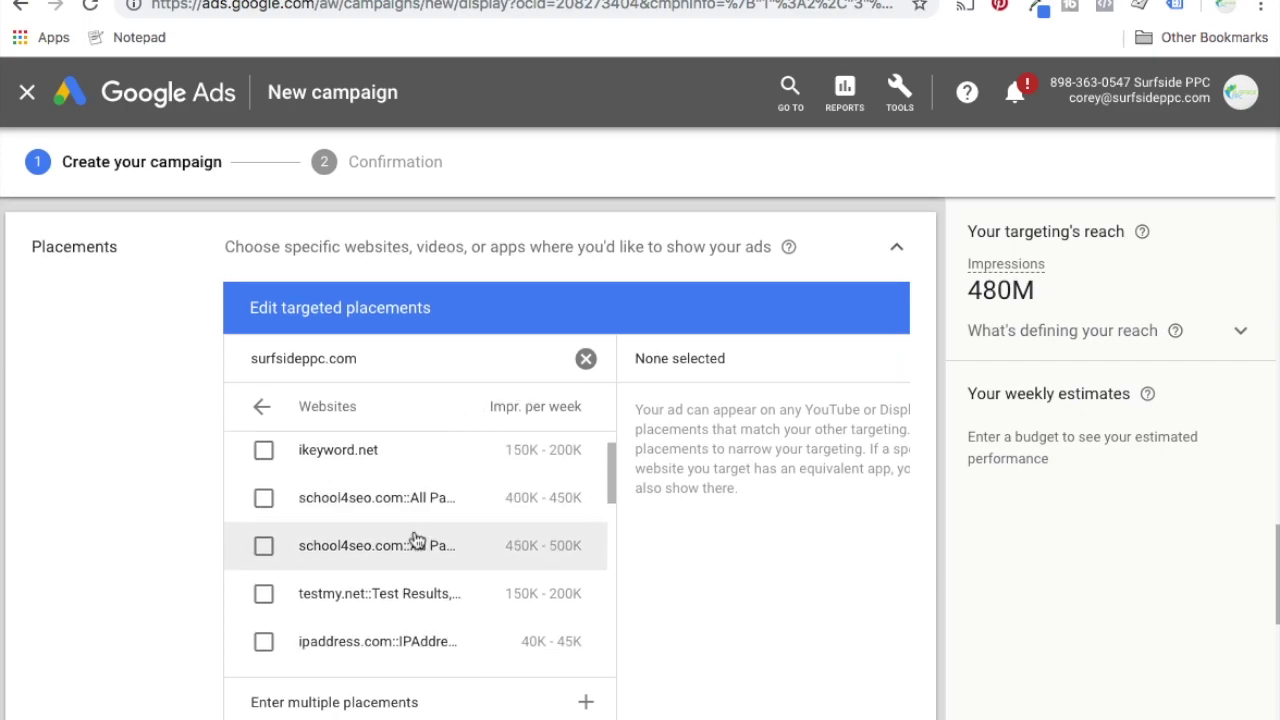
scroll(417, 541, "down", 8)
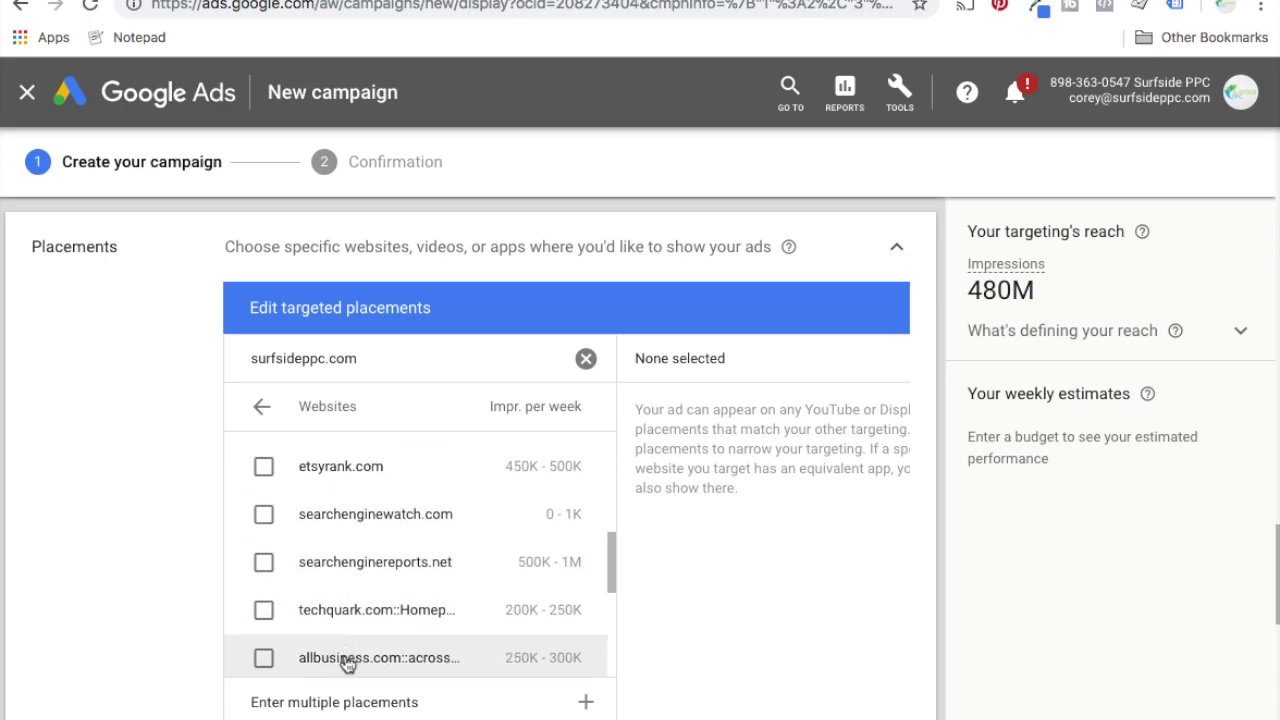
scroll(397, 611, "up", 5)
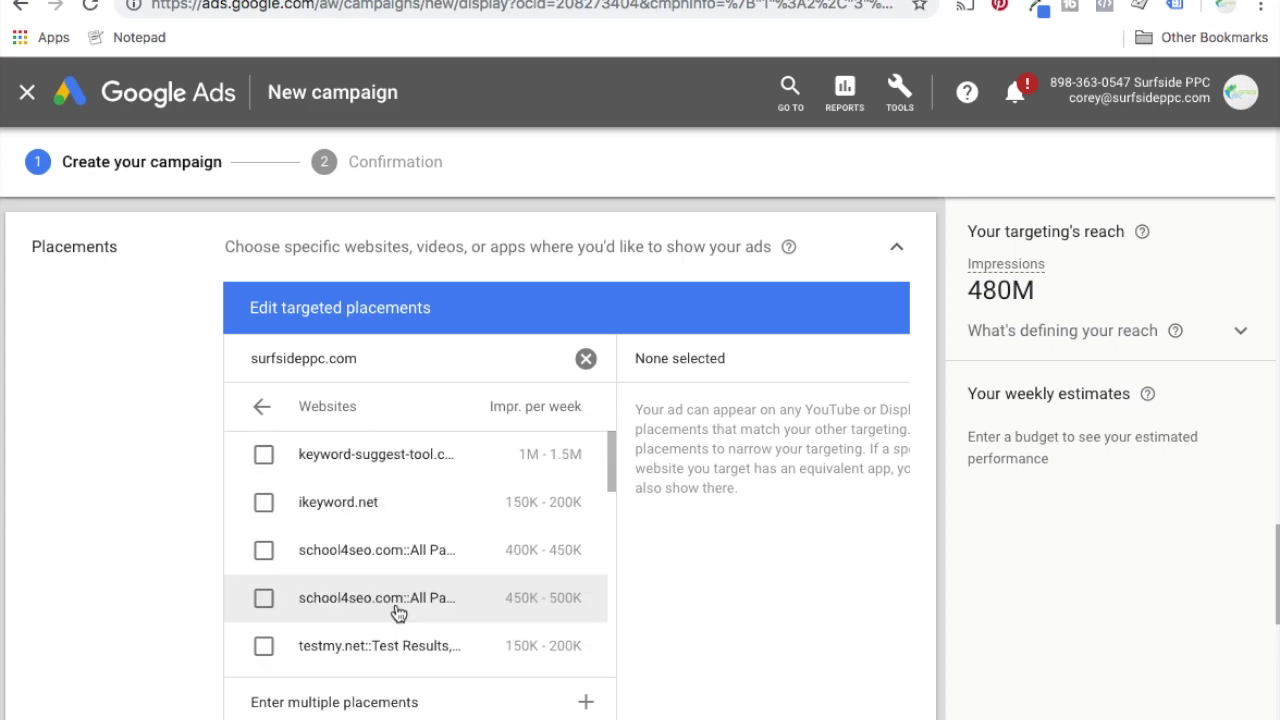
scroll(400, 609, "up", 3)
scroll(175, 580, "down", 3)
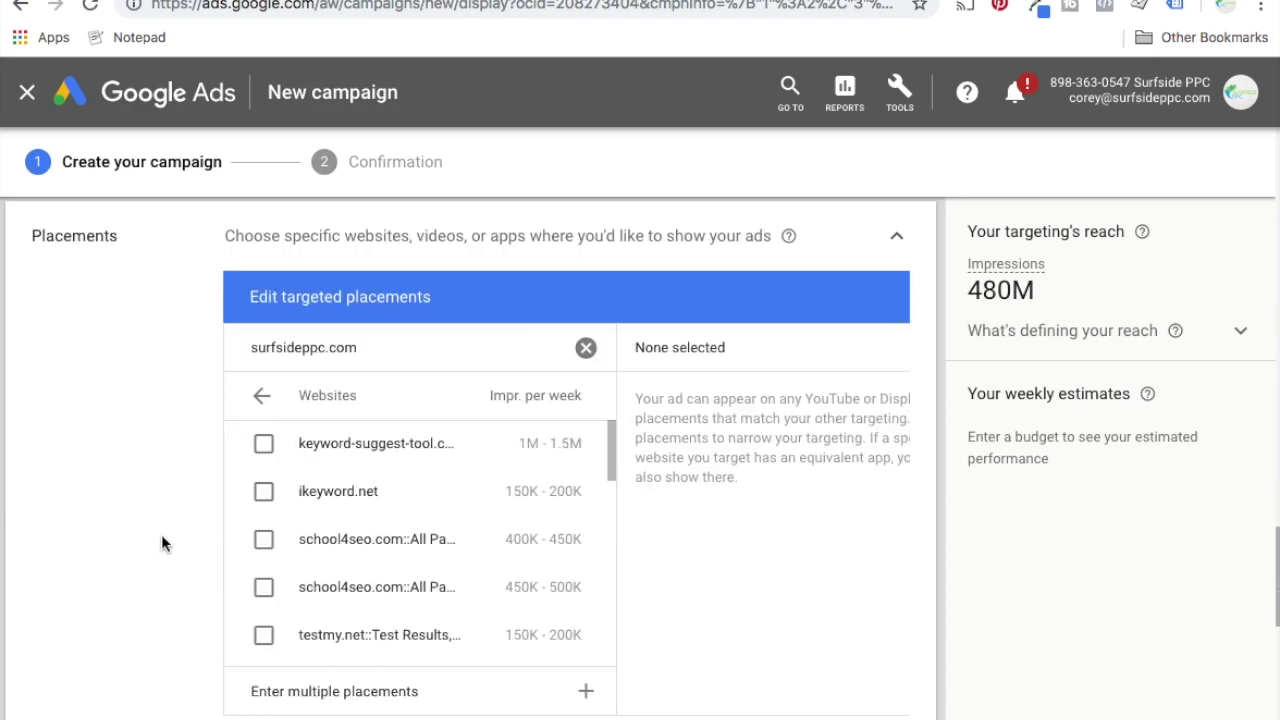
Add ikeyword.net and both school4seo.com All Pages placements, Top center and Middle left, to the targeted placements
left_click(264, 540)
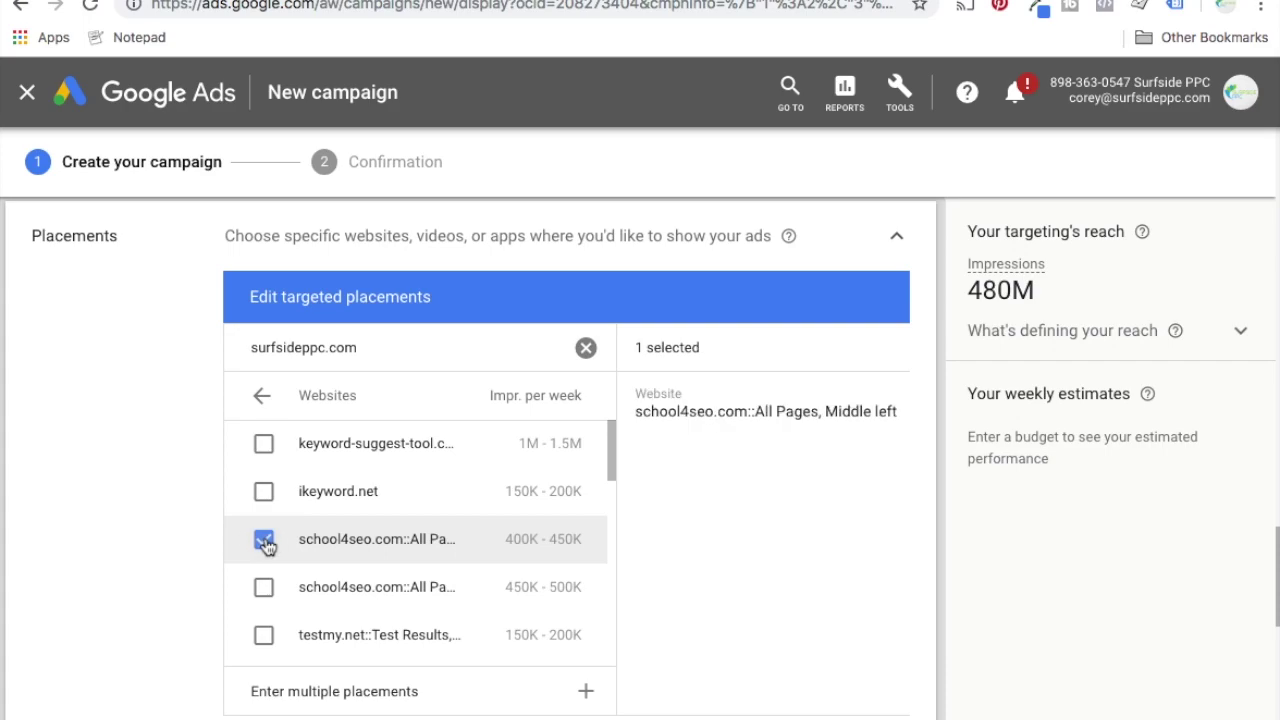
left_click(264, 588)
left_click(264, 492)
scroll(170, 500, "down", 3)
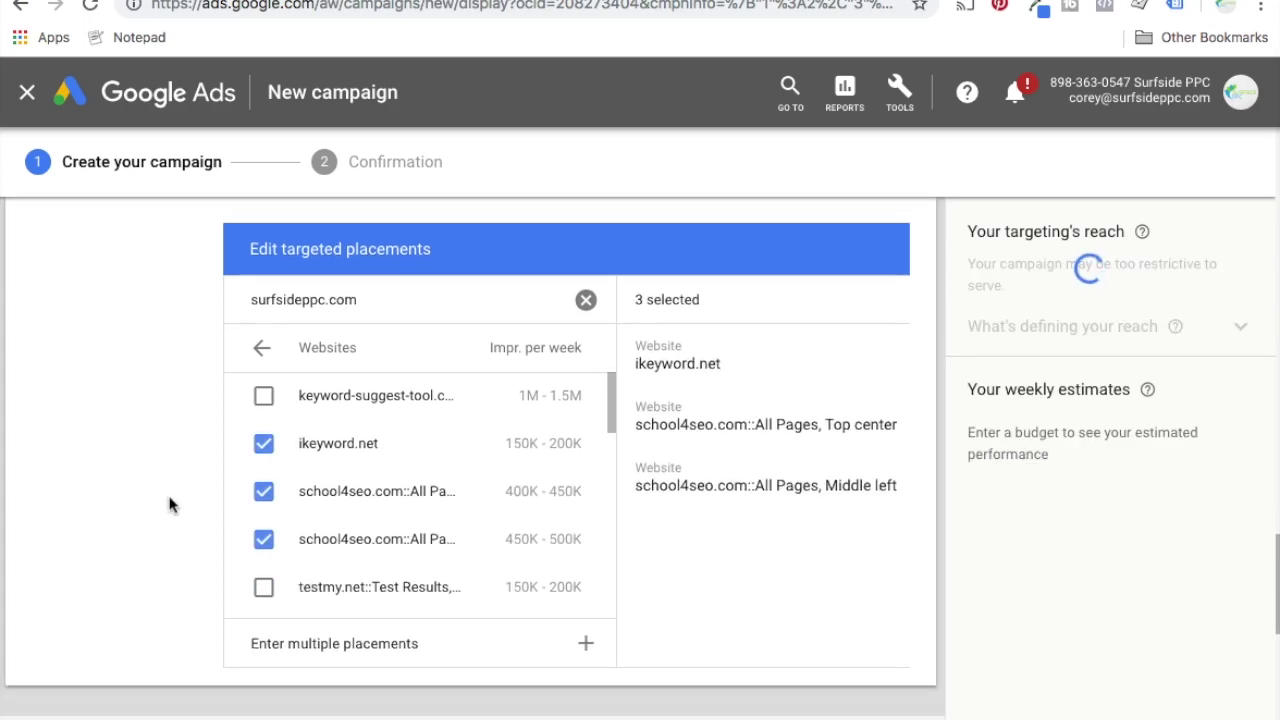
scroll(166, 490, "up", 3)
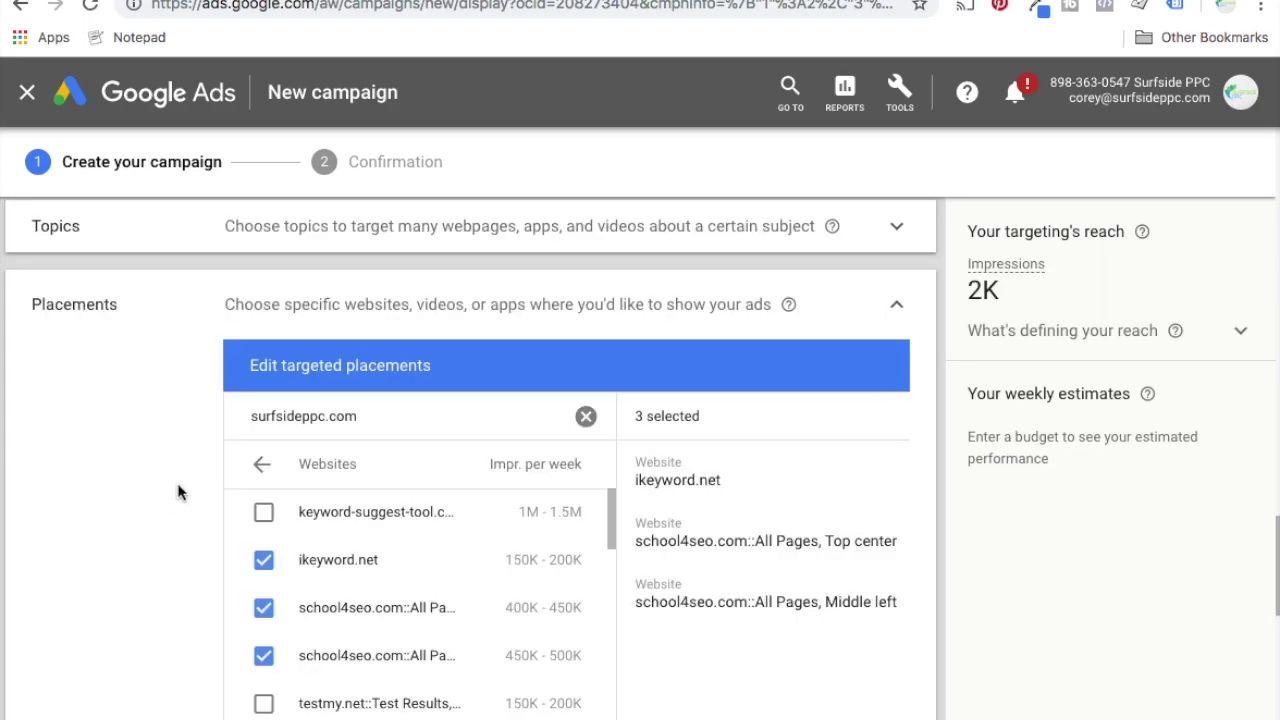
Switch from website placements to YouTube channels and search them for "ppc advertising"
left_click(259, 462)
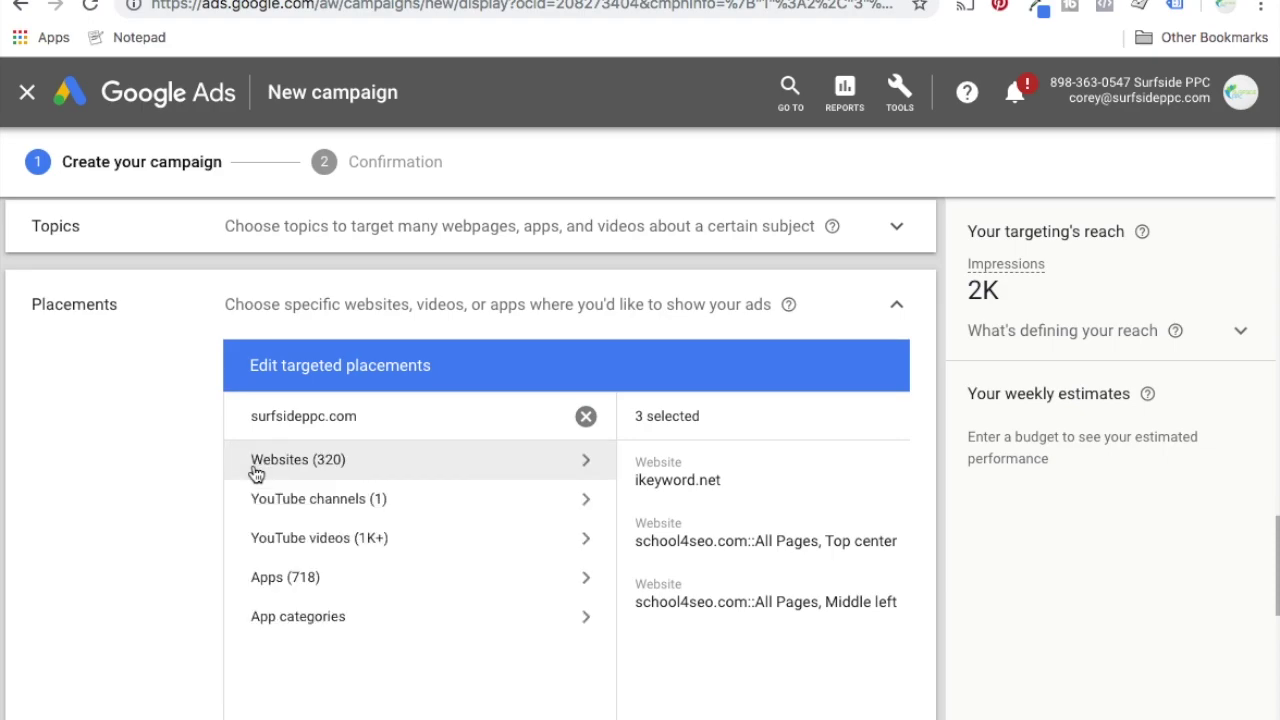
left_click(312, 504)
scroll(410, 555, "down", 1)
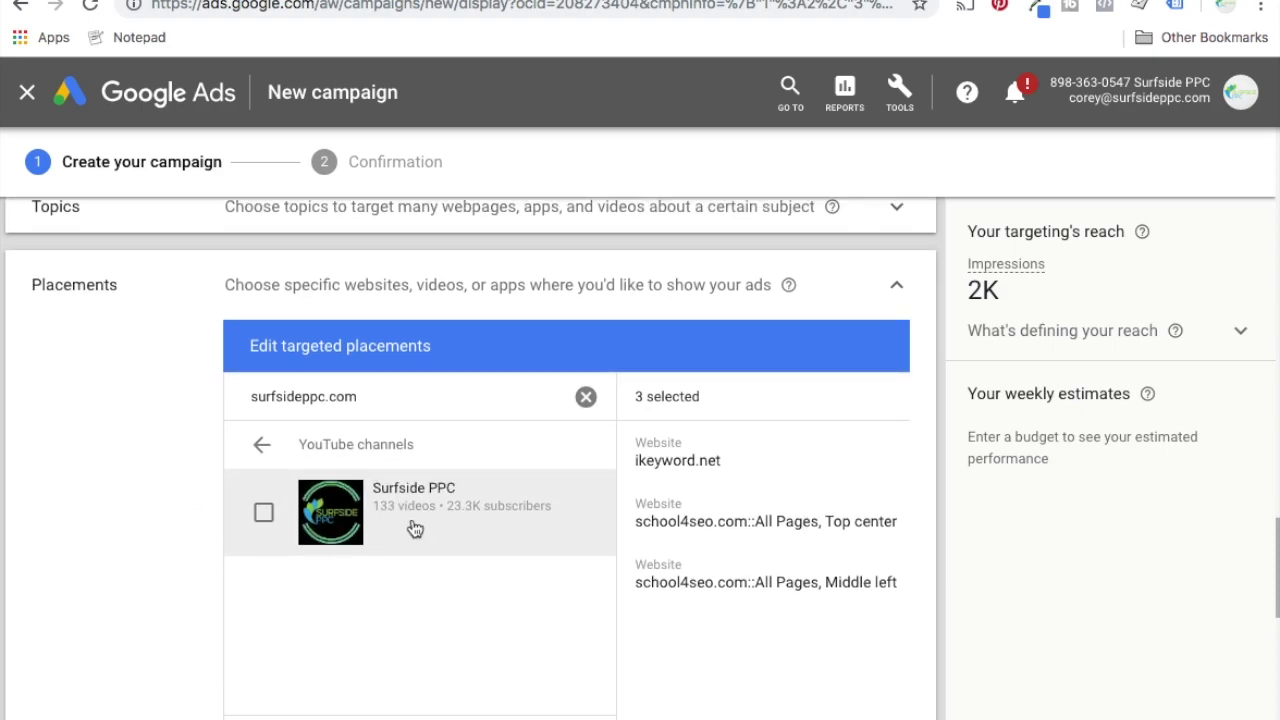
left_click_drag(380, 397, 231, 400)
type("p")
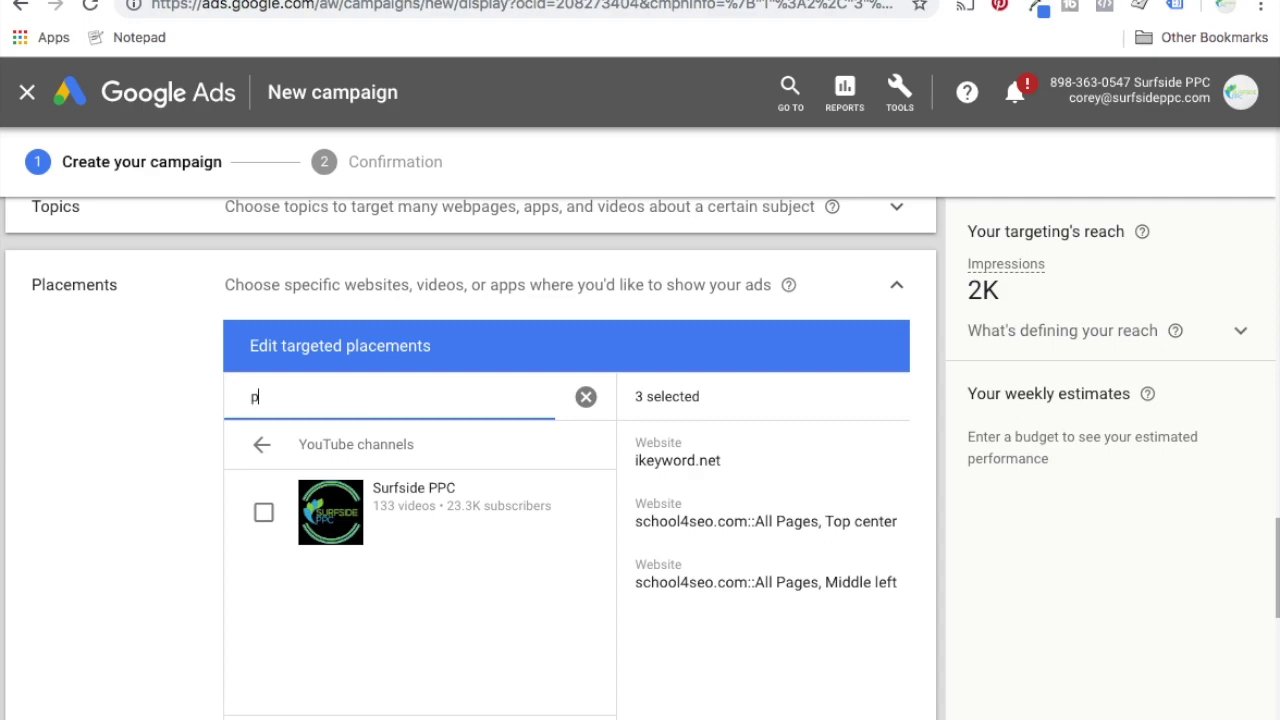
type("pc advertising")
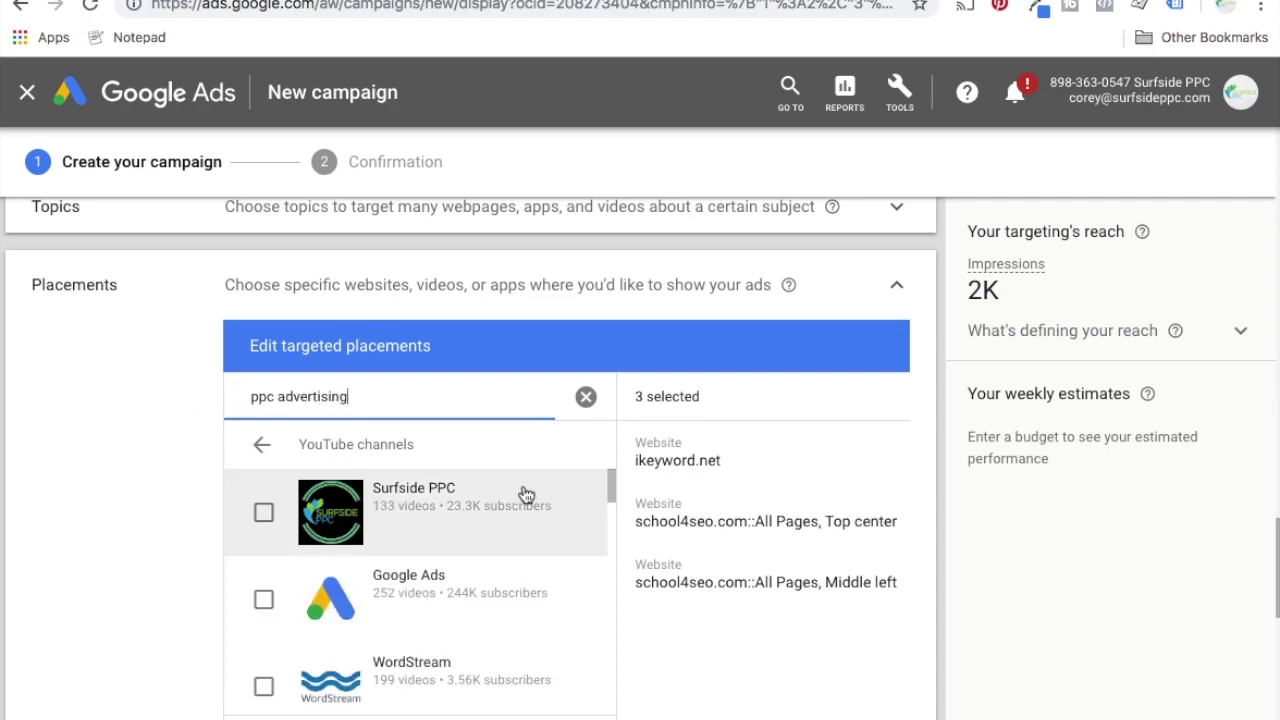
Add the Surfside PPC, Google Ads and WordStream YouTube channels to the targeted placements and return to the placement types
scroll(67, 445, "down", 2)
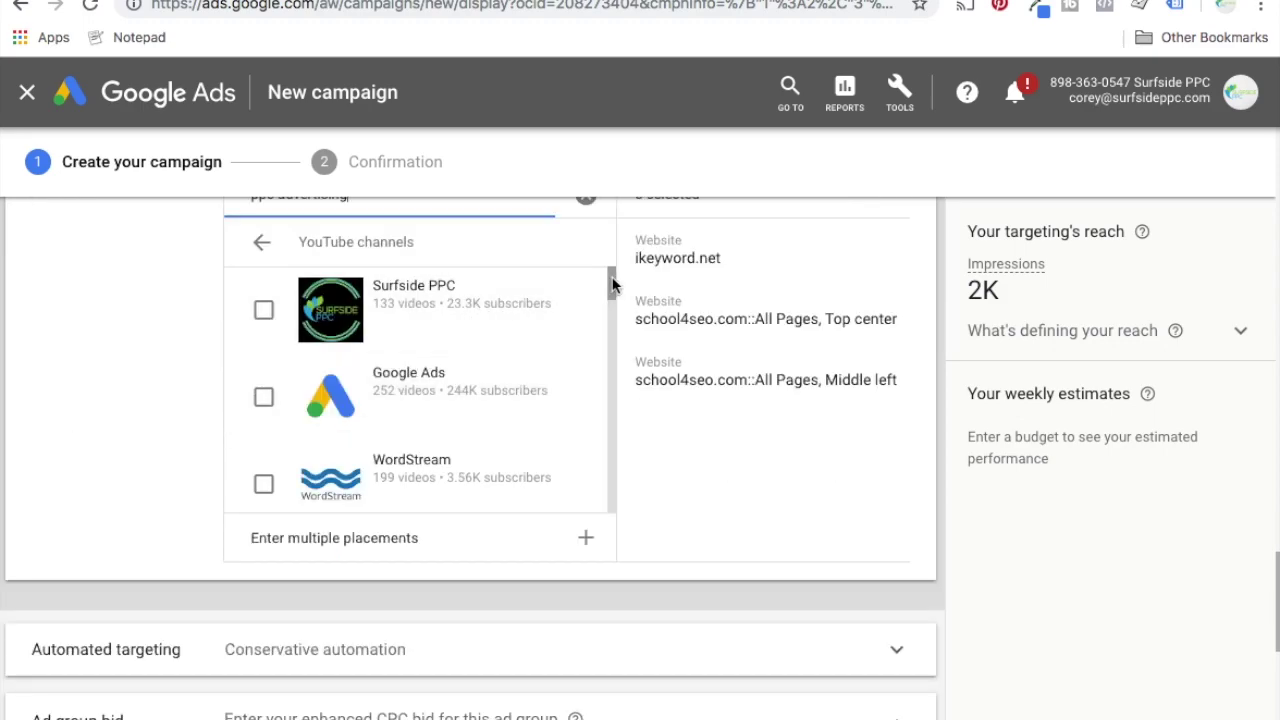
scroll(613, 285, "down", 1)
left_click(267, 307)
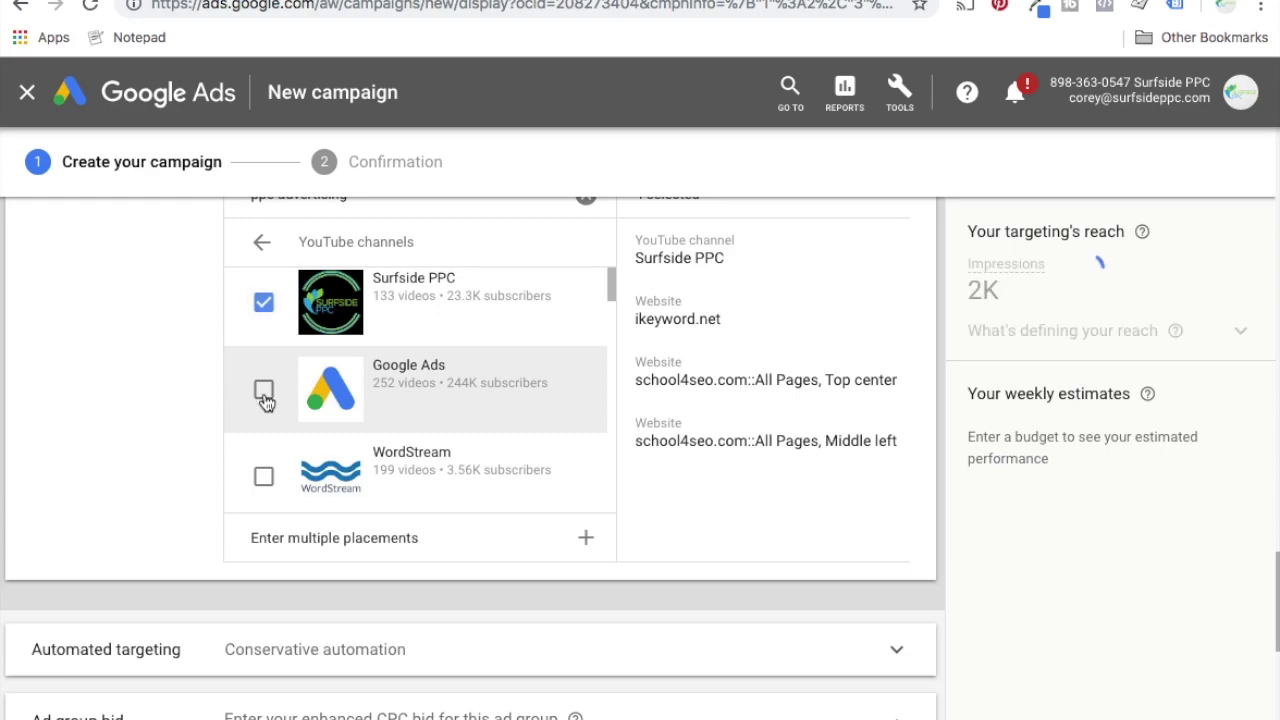
left_click(265, 396)
left_click(264, 478)
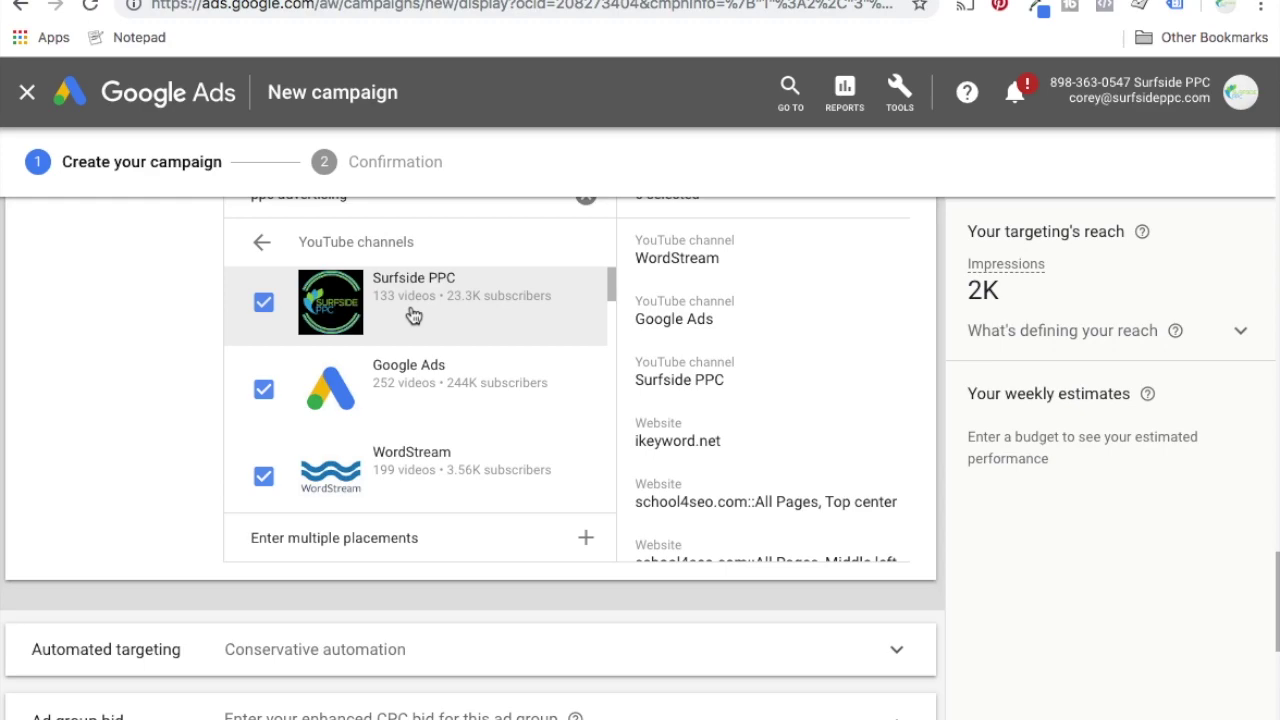
scroll(488, 350, "down", 1)
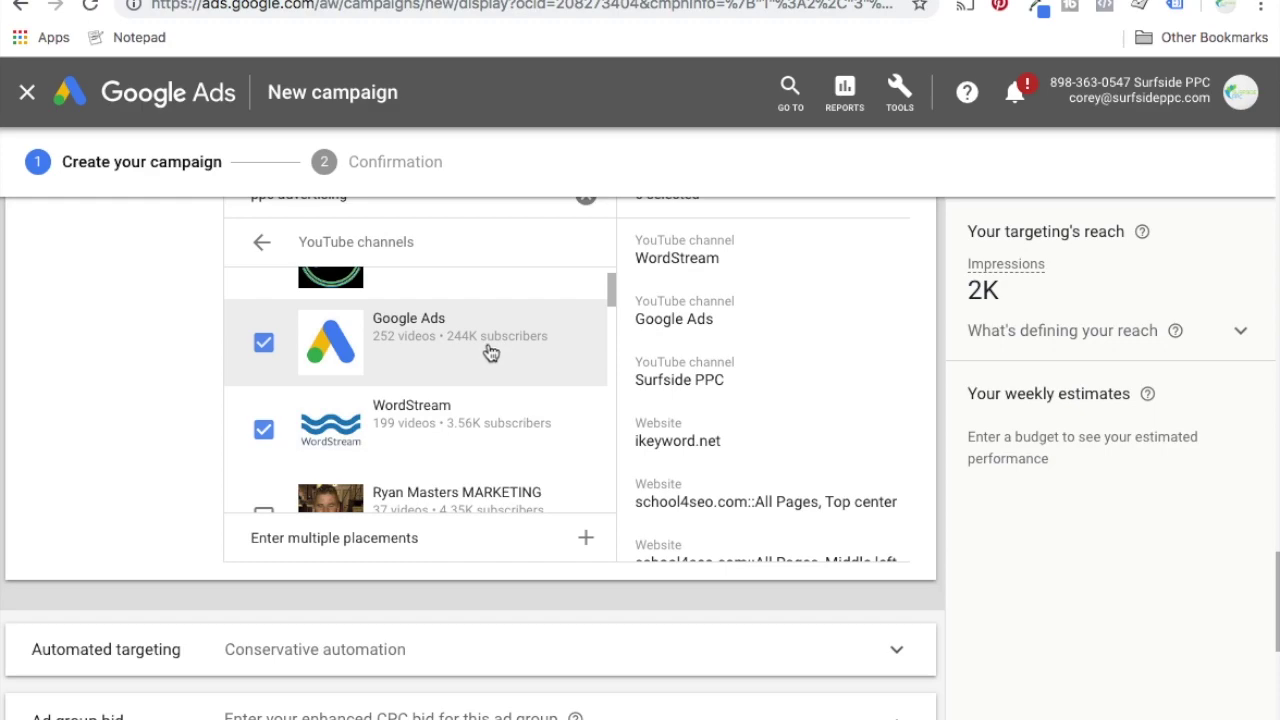
scroll(490, 355, "down", 2)
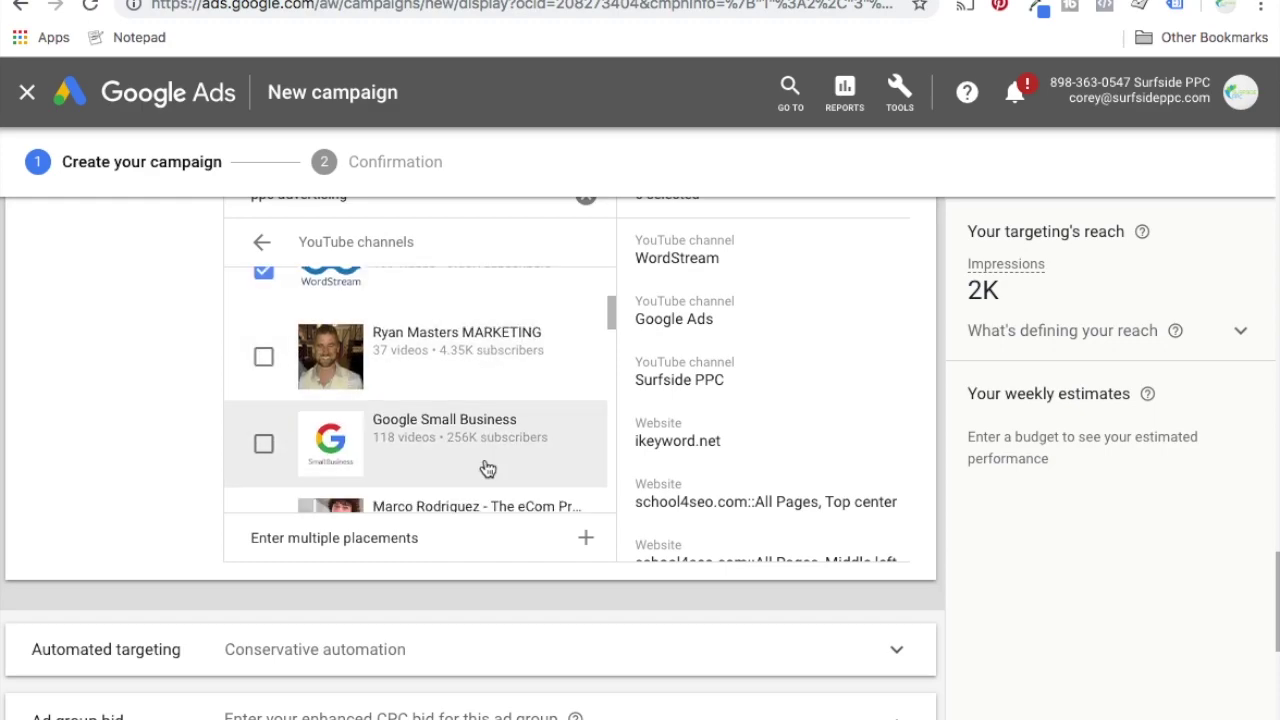
scroll(487, 458, "up", 1)
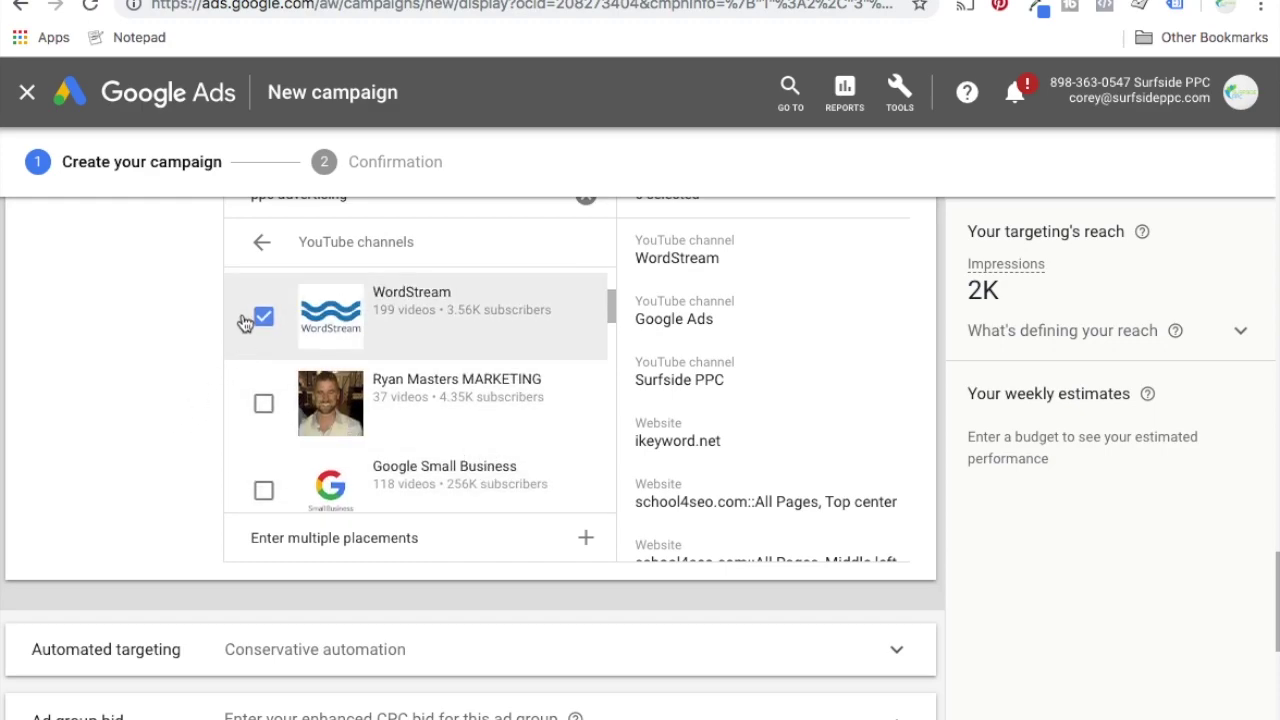
left_click(262, 247)
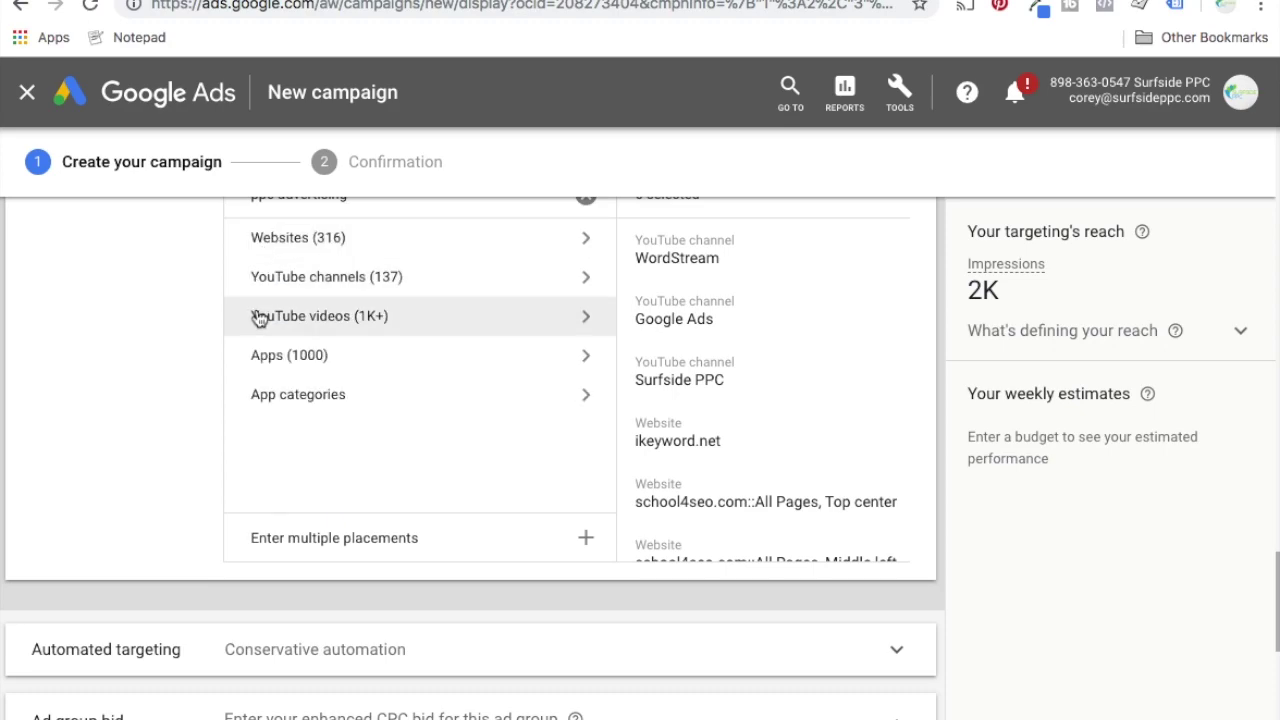
Review the YouTube videos and the apps suggested as placements for "ppc advertising" without selecting any
left_click(287, 318)
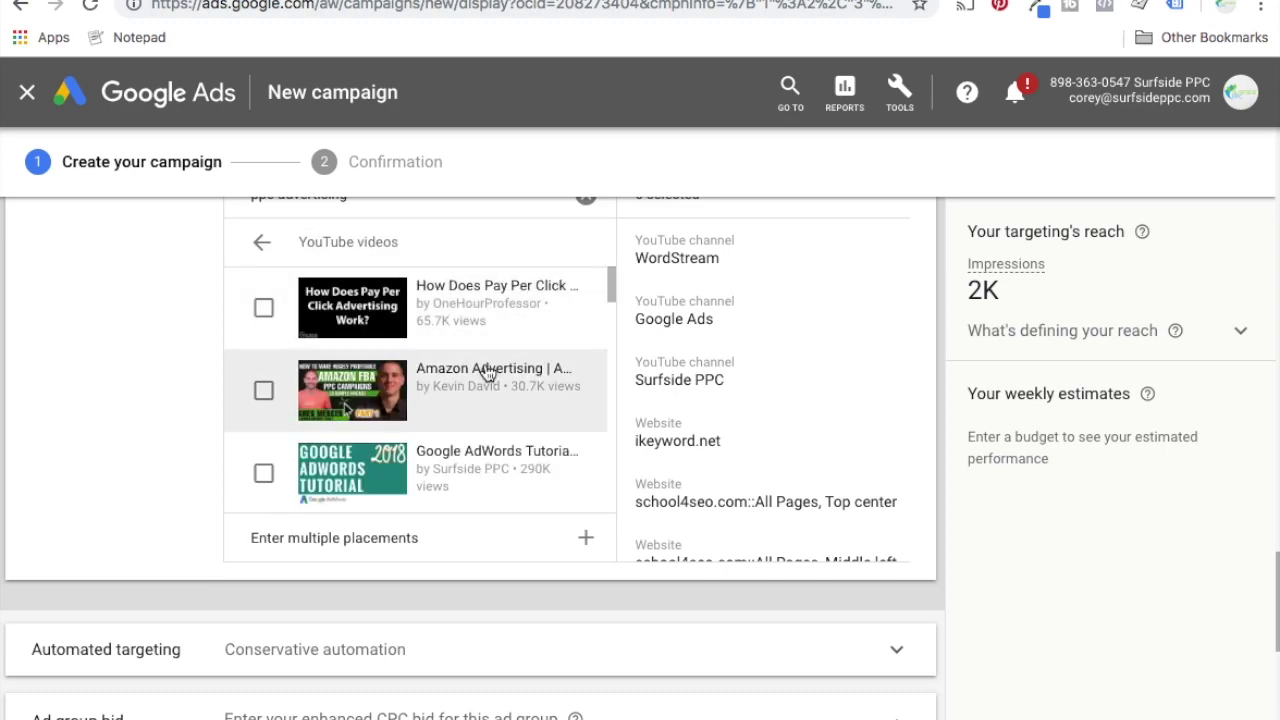
scroll(488, 388, "down", 1)
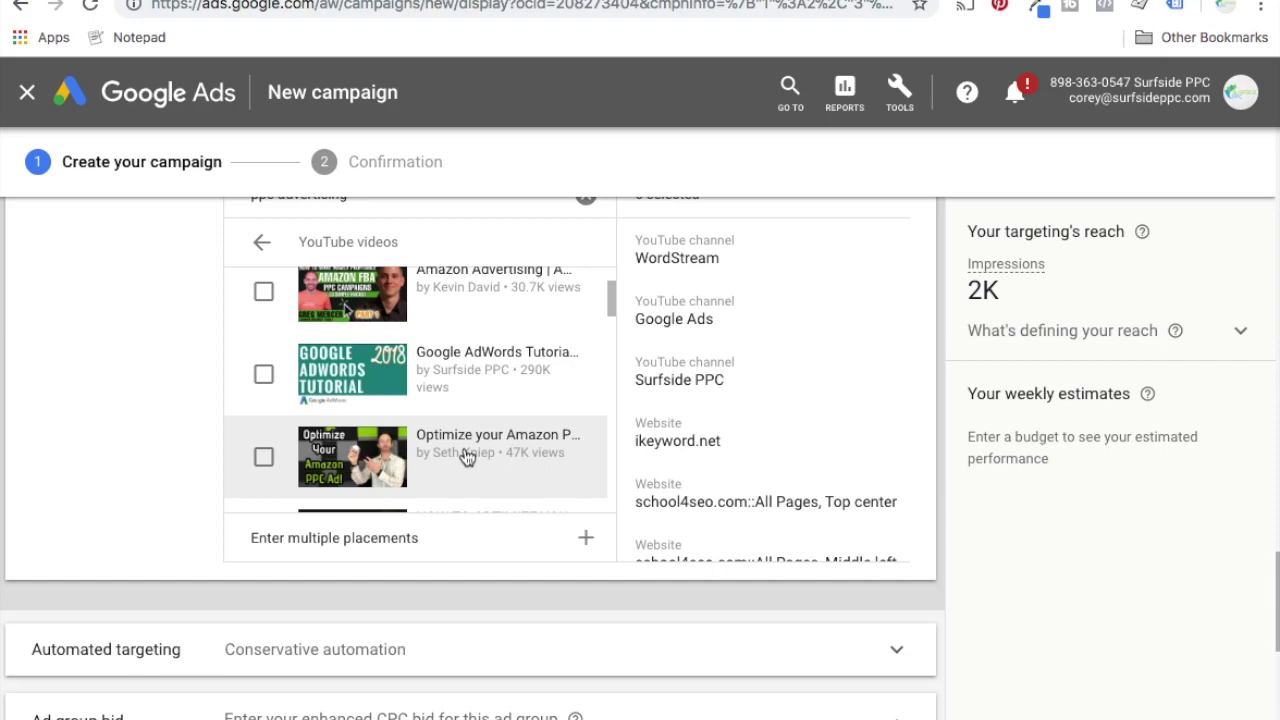
left_click(261, 242)
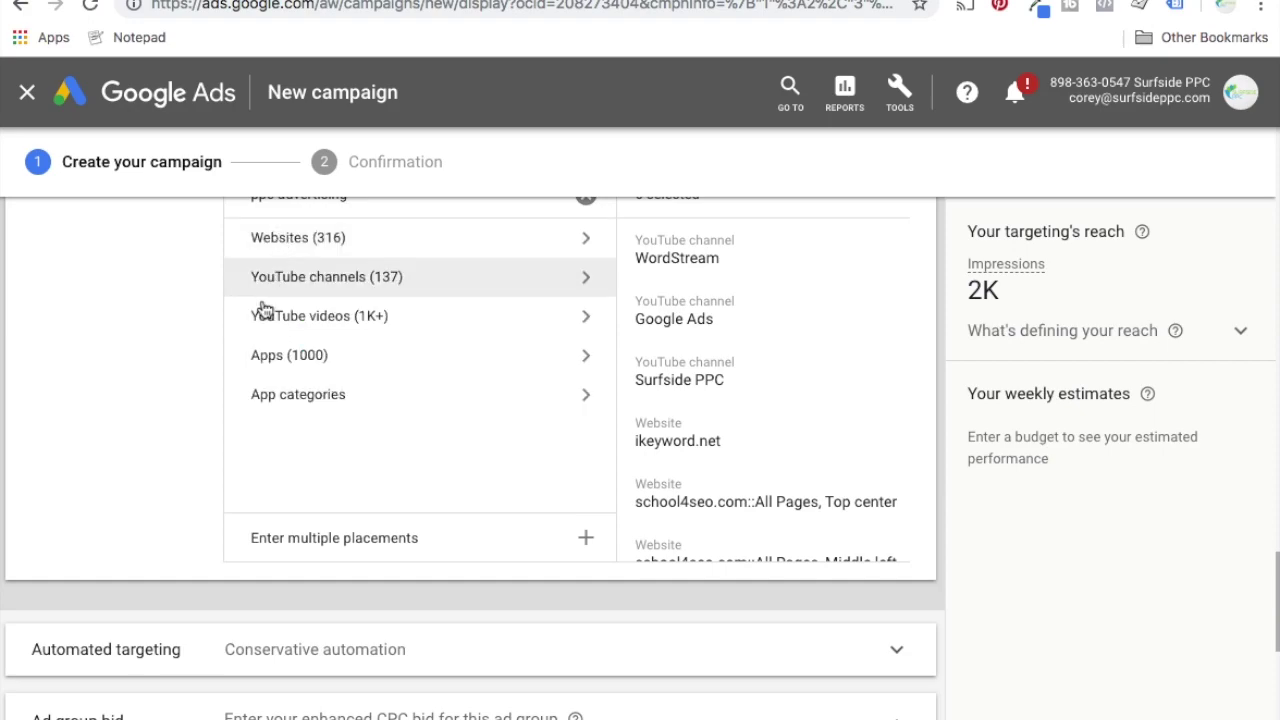
left_click(266, 366)
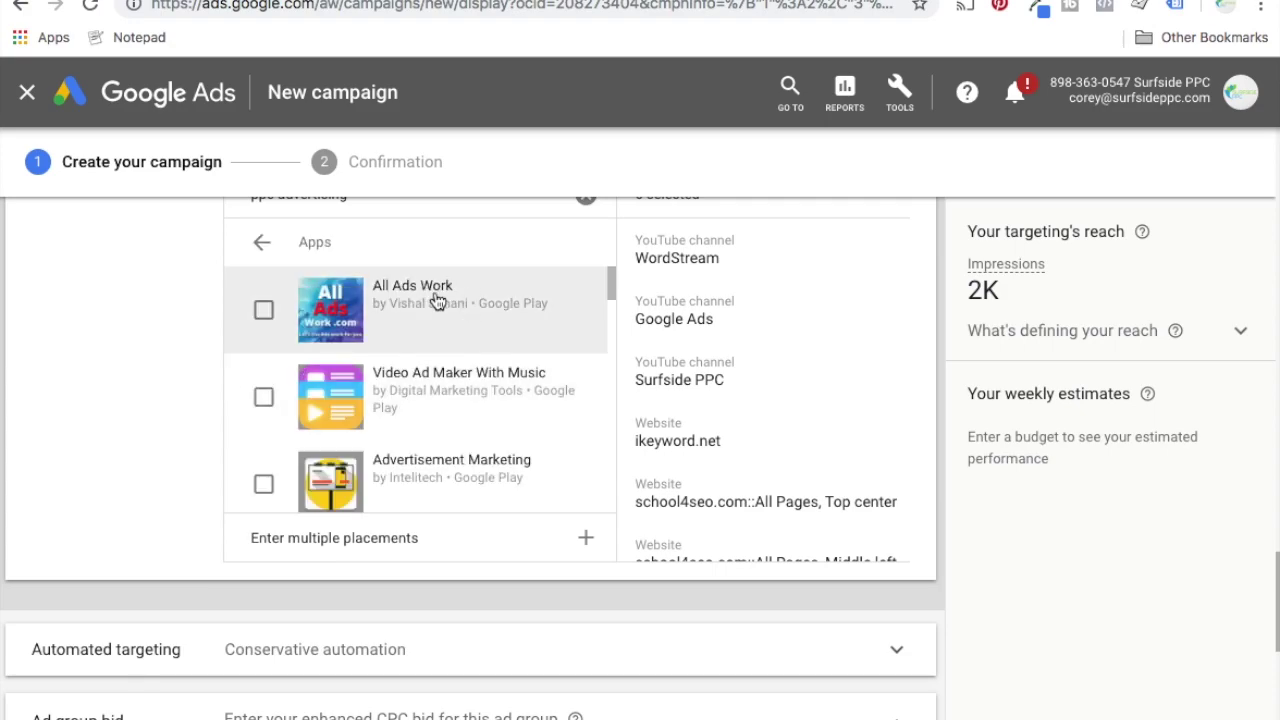
scroll(535, 416, "down", 1)
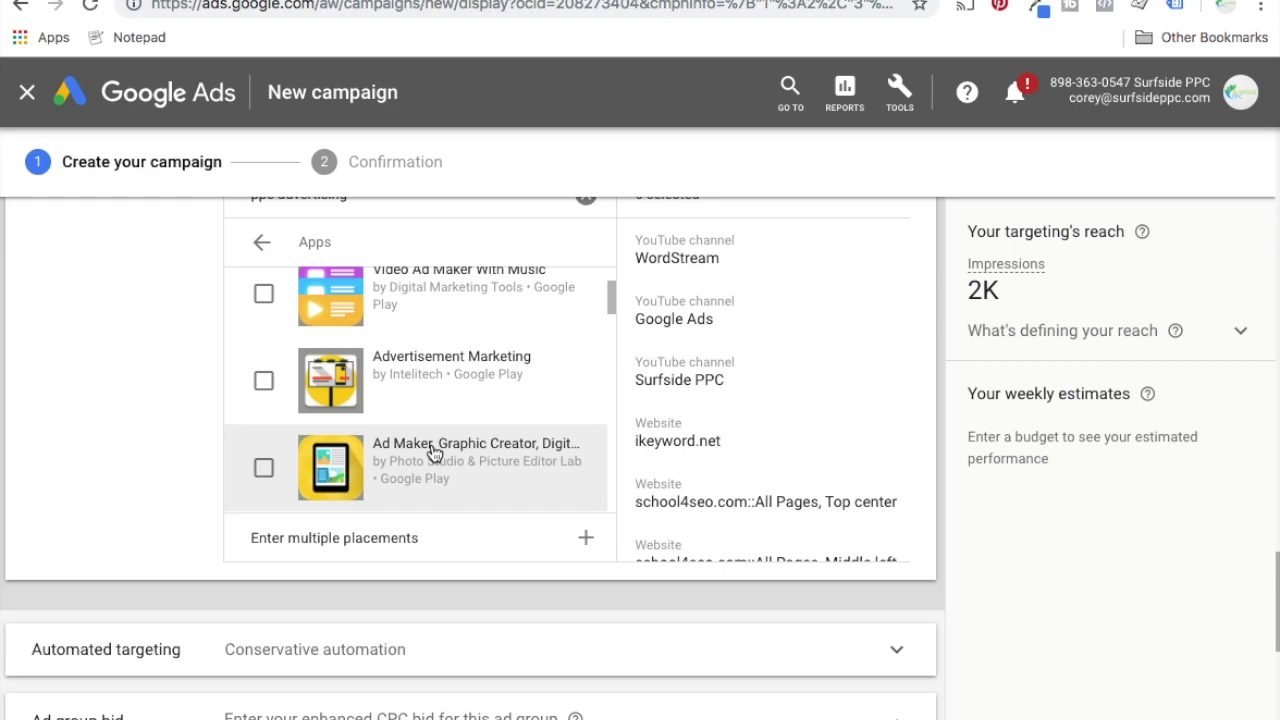
scroll(180, 425, "up", 1)
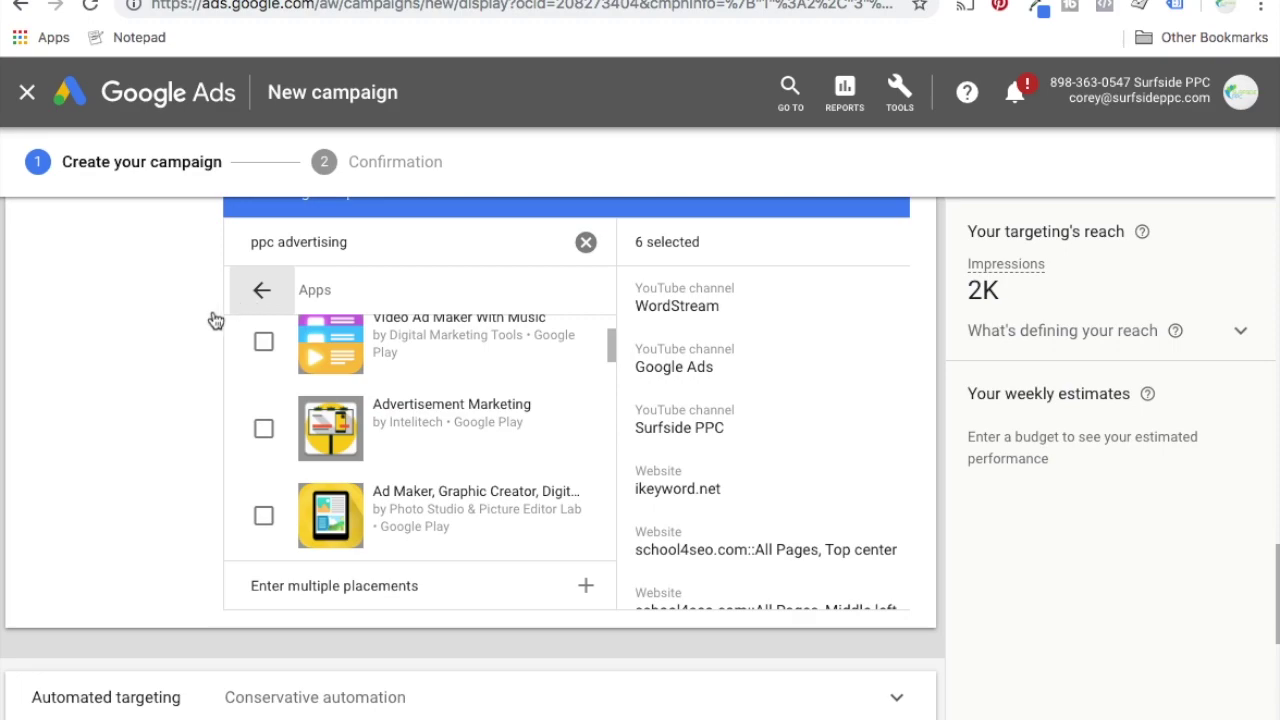
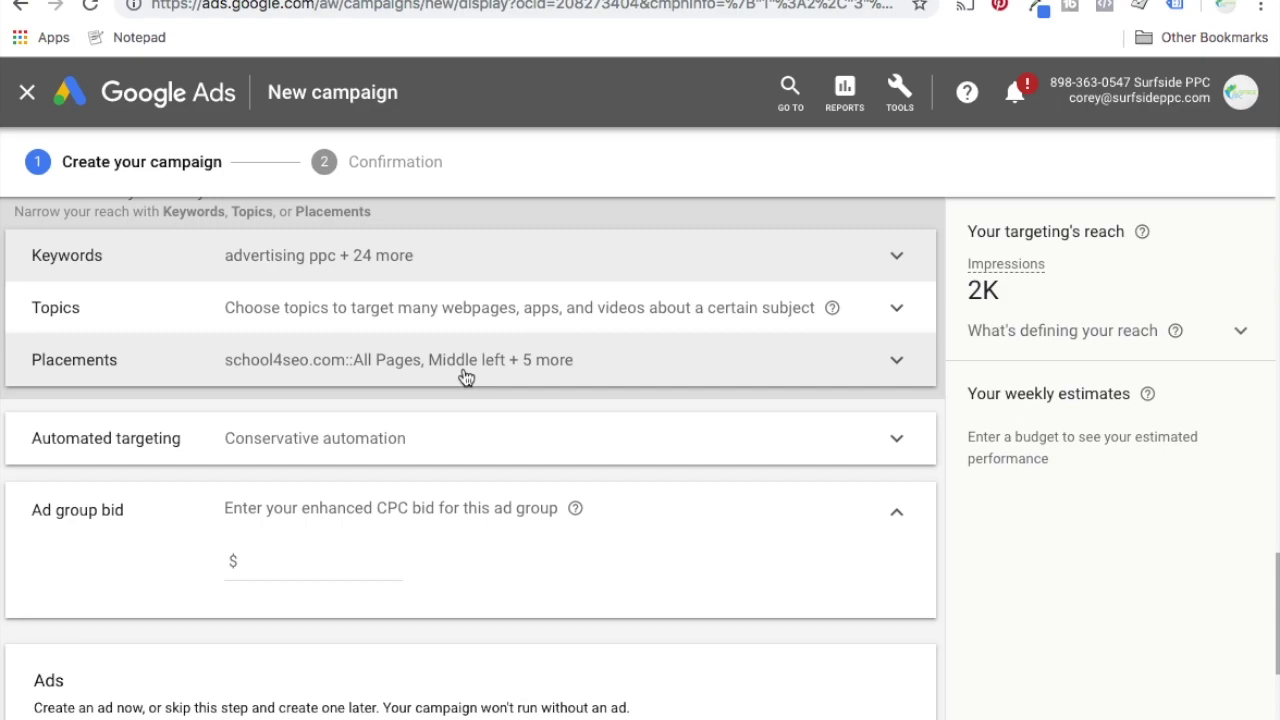
Examine the targeting's estimated impressions and expand the list of settings that define its reach
scroll(450, 335, "up", 1)
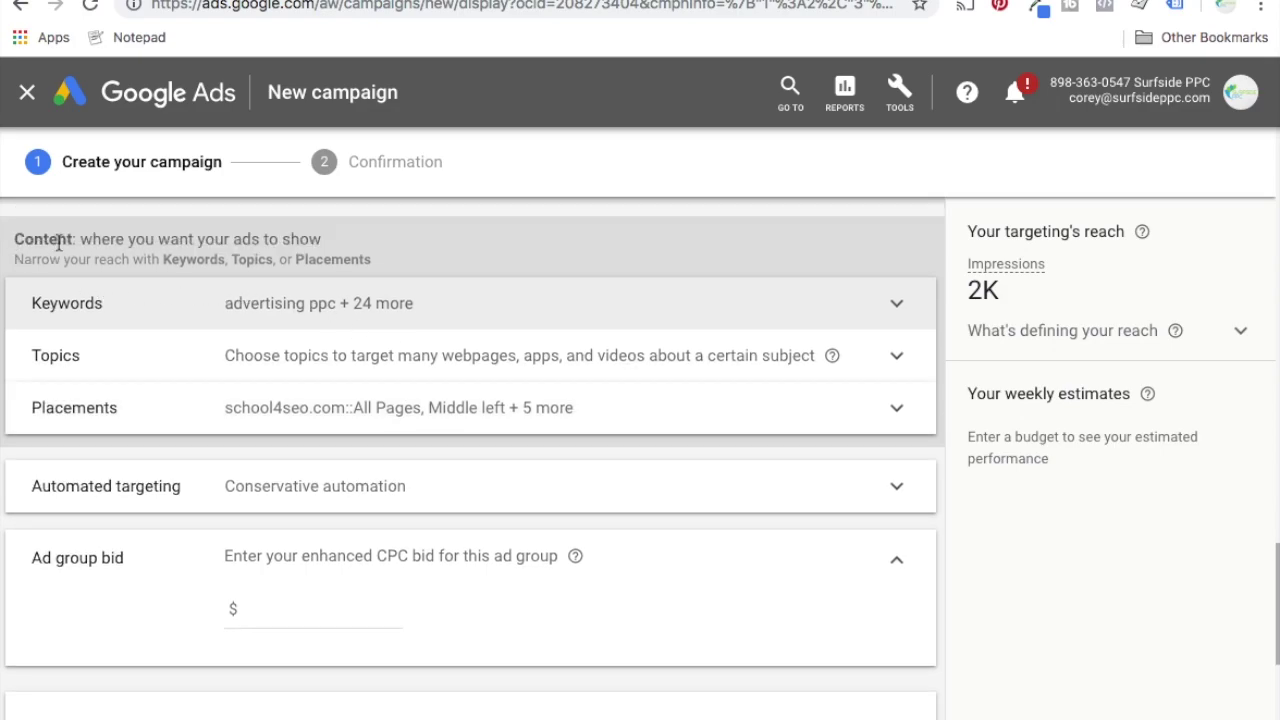
scroll(206, 294, "up", 5)
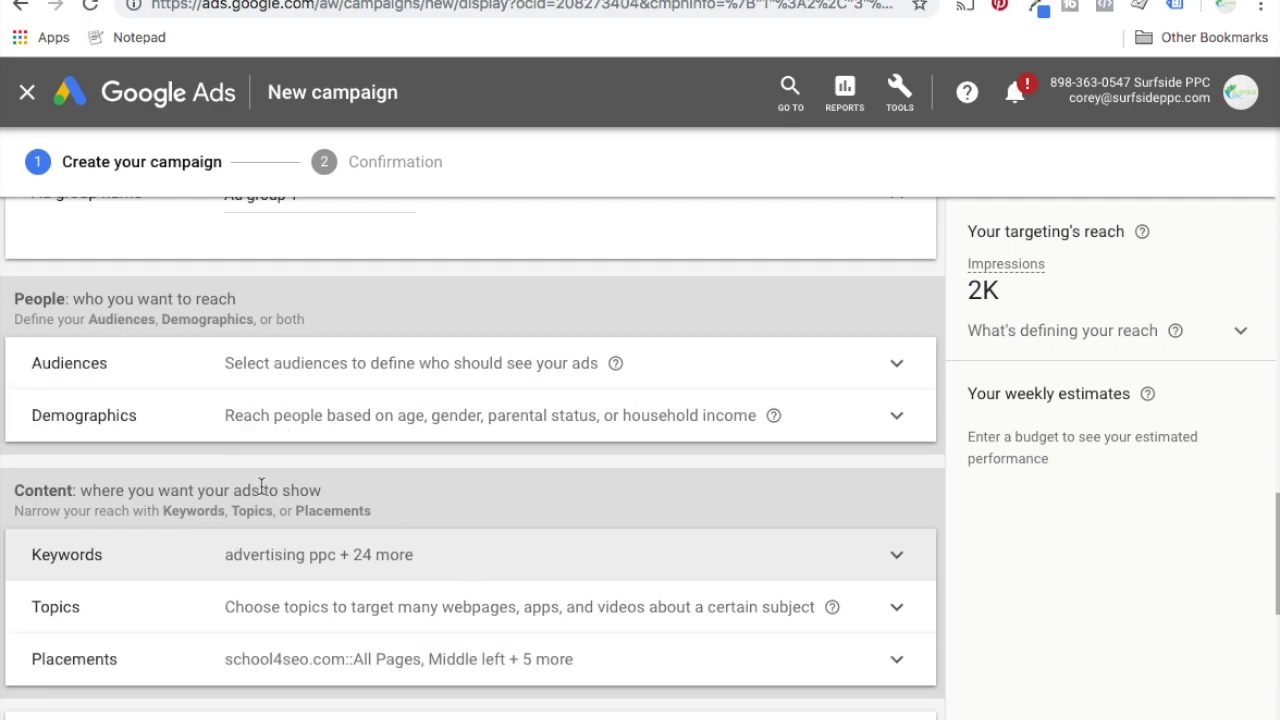
double_click(985, 292)
left_click(1060, 330)
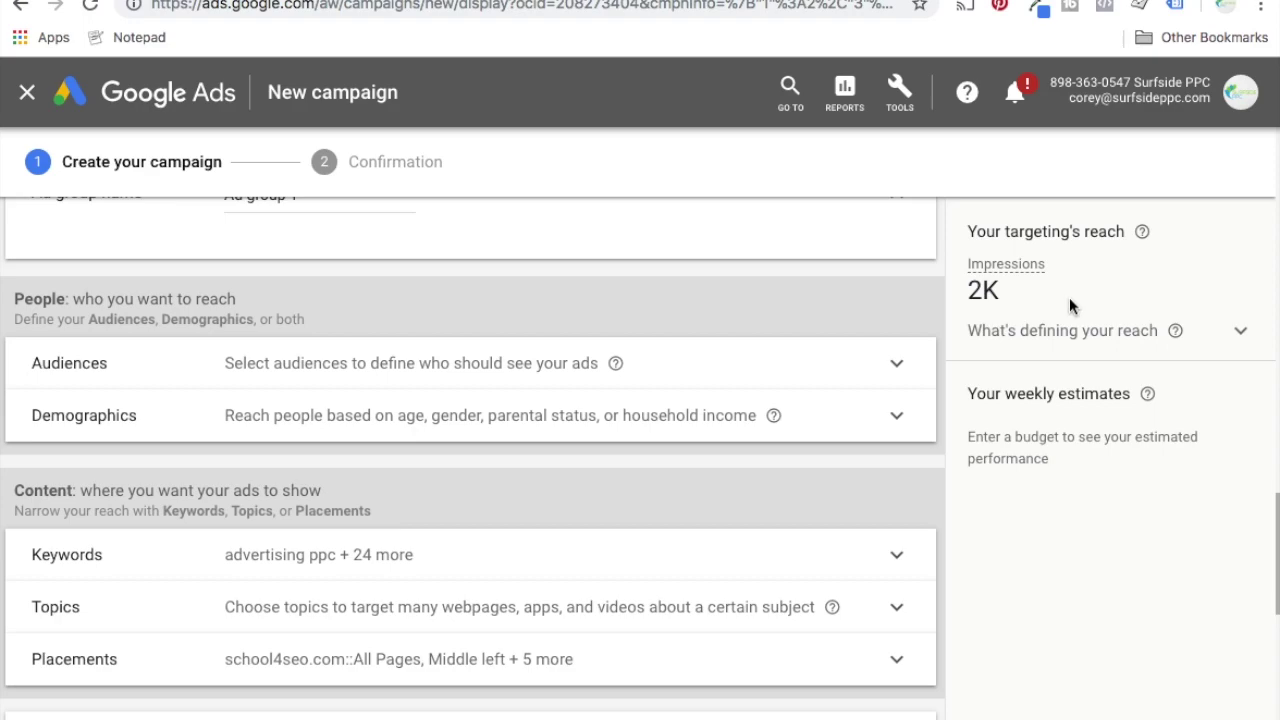
left_click(1238, 333)
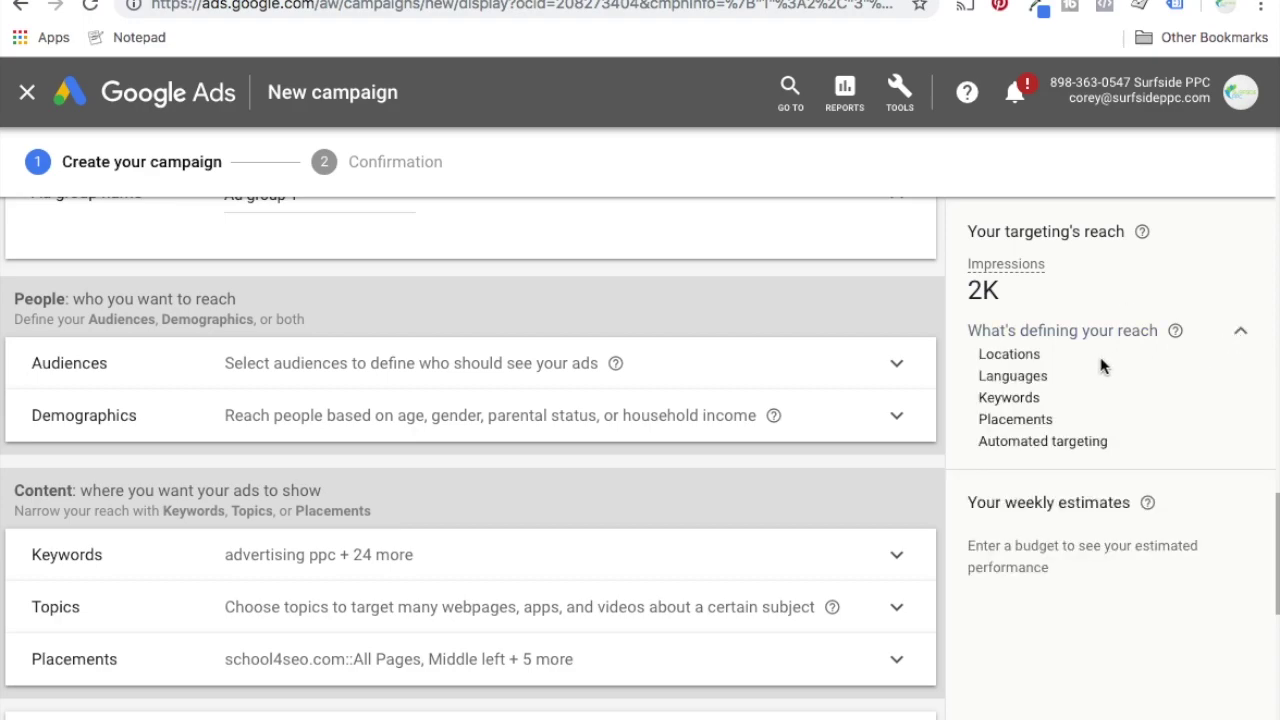
double_click(998, 360)
left_click_drag(979, 376, 1043, 398)
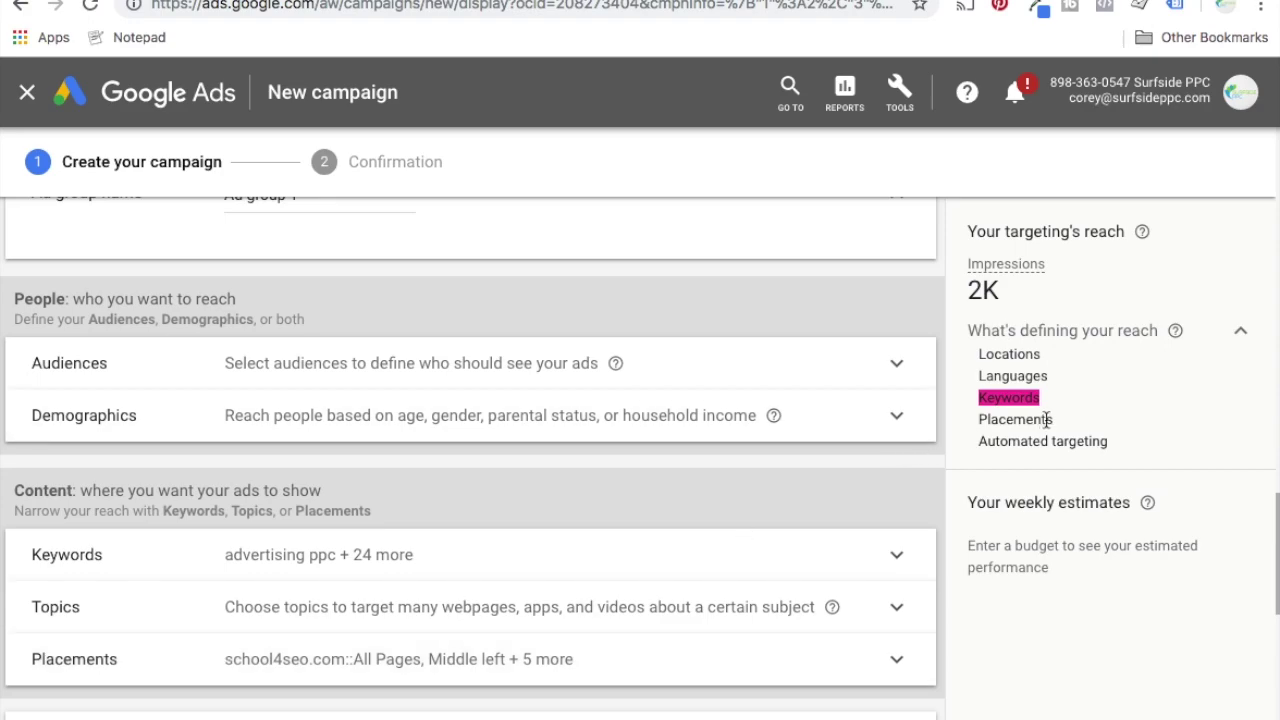
left_click_drag(978, 420, 1062, 432)
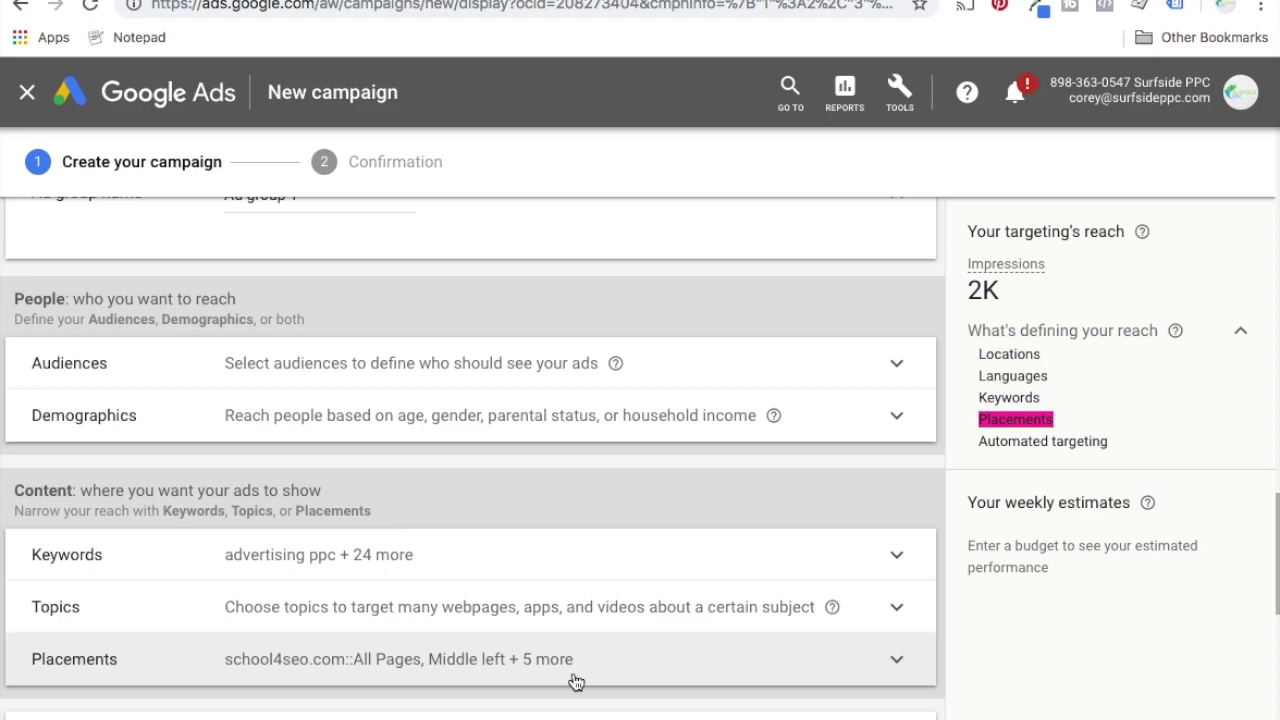
Compare the automated targeting options and set the ad group to No automated targeting
scroll(606, 603, "down", 5)
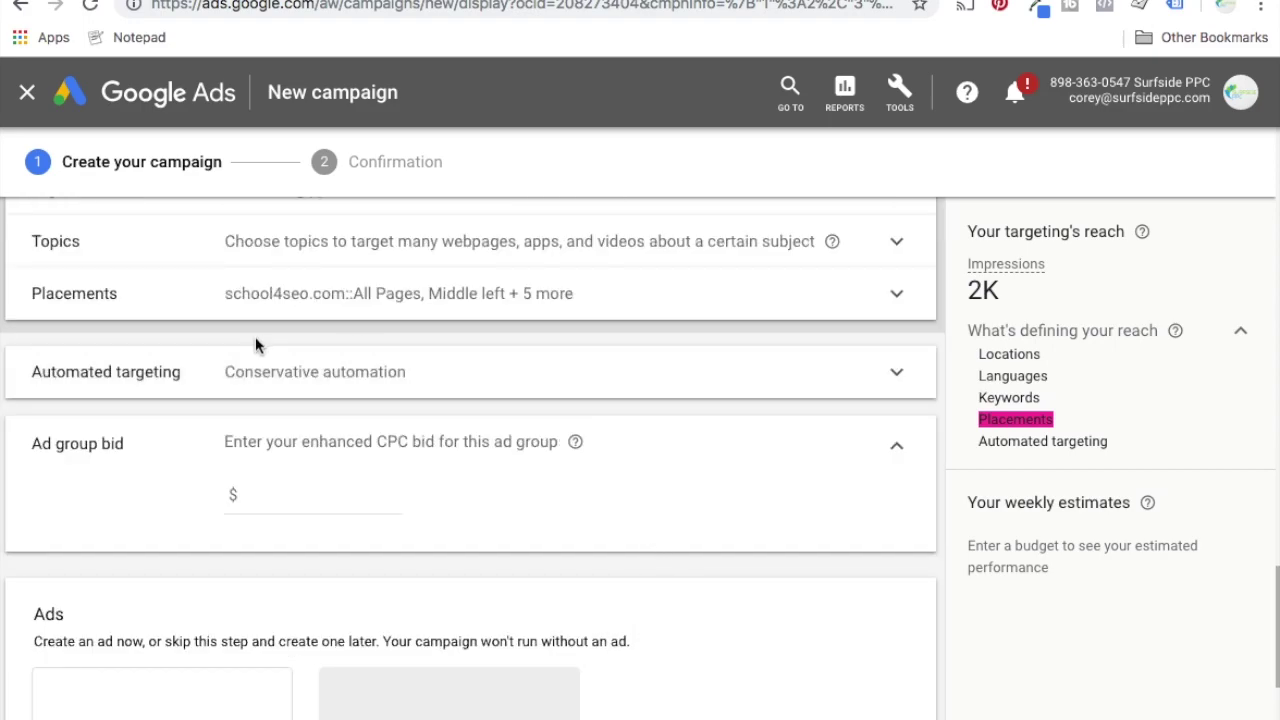
left_click(437, 385)
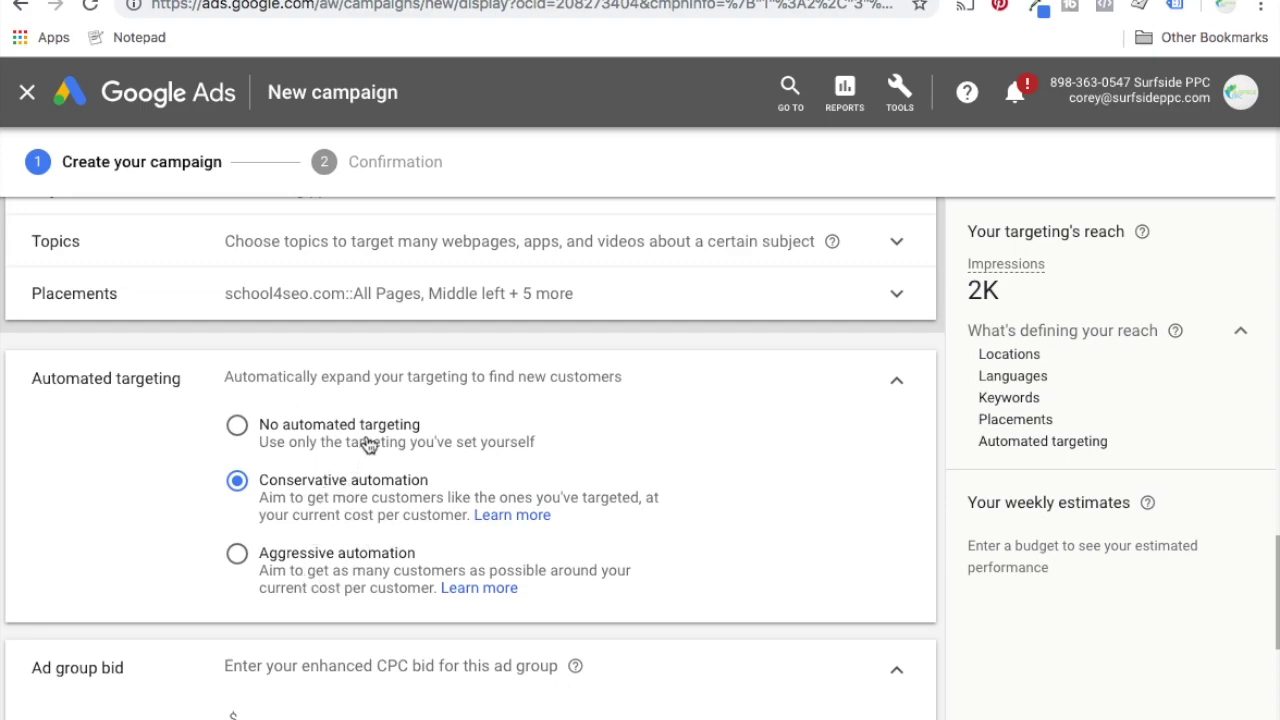
left_click(238, 427)
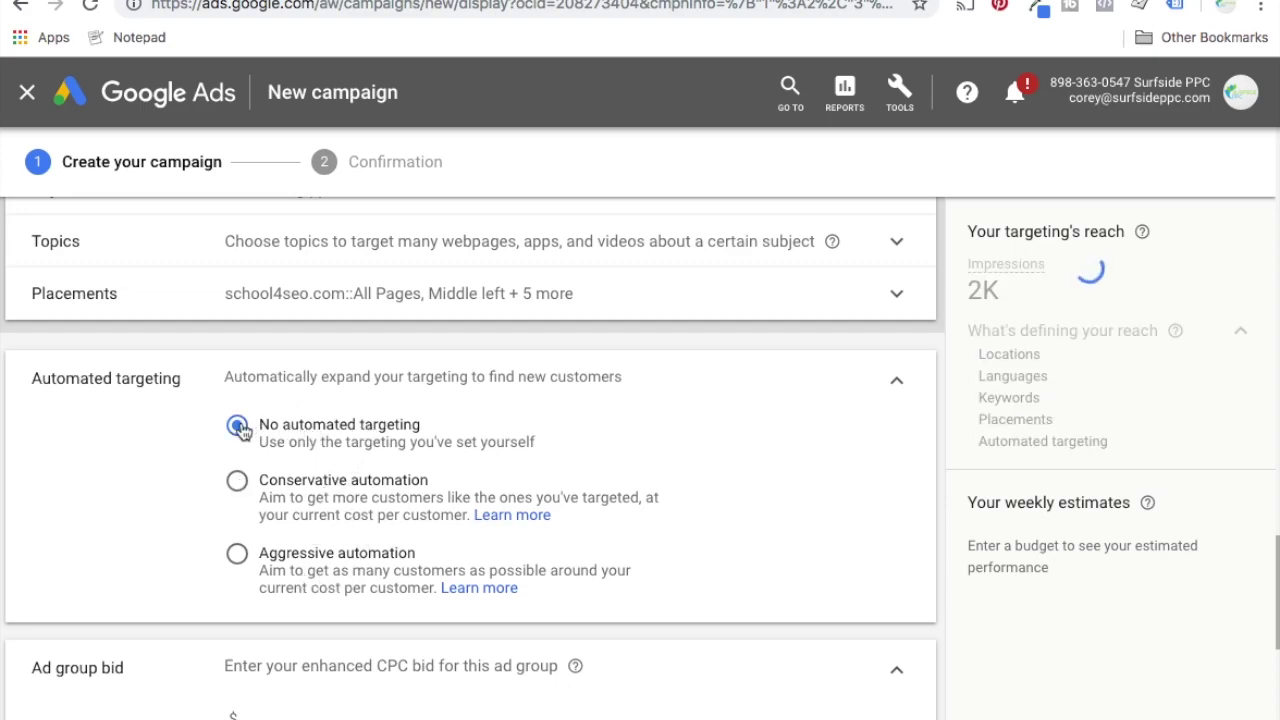
left_click(238, 483)
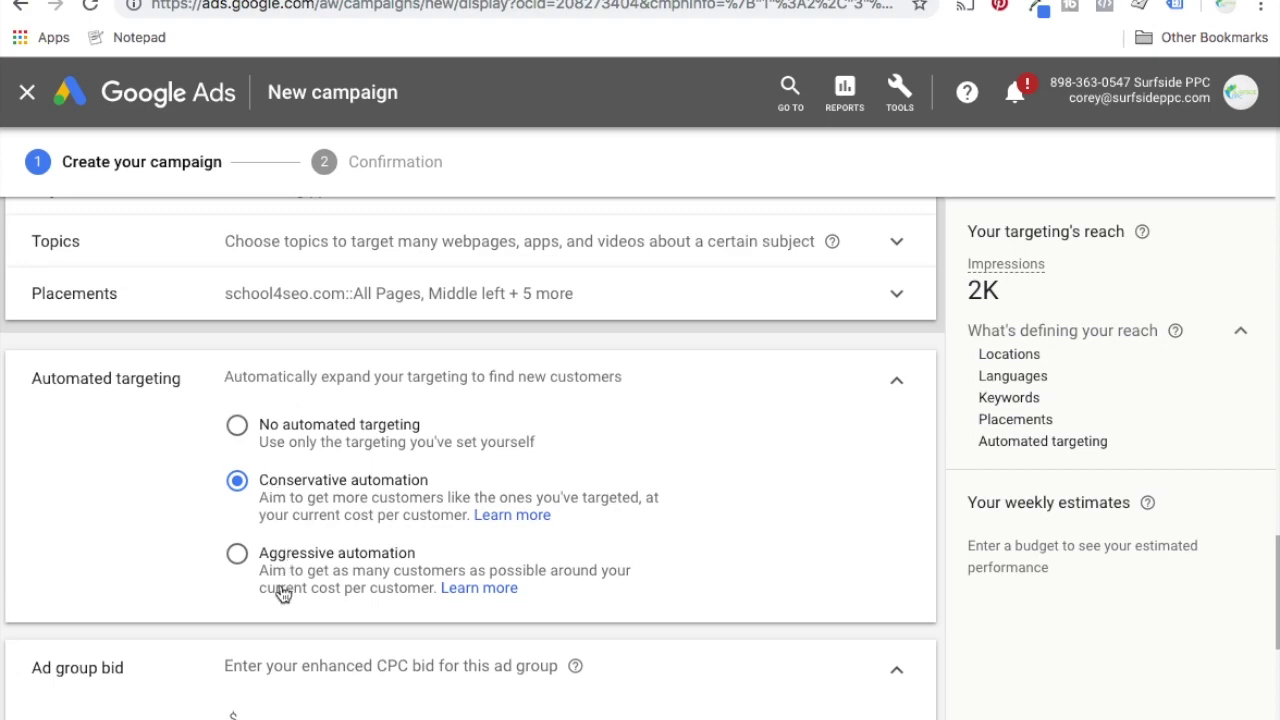
left_click(238, 557)
left_click(238, 482)
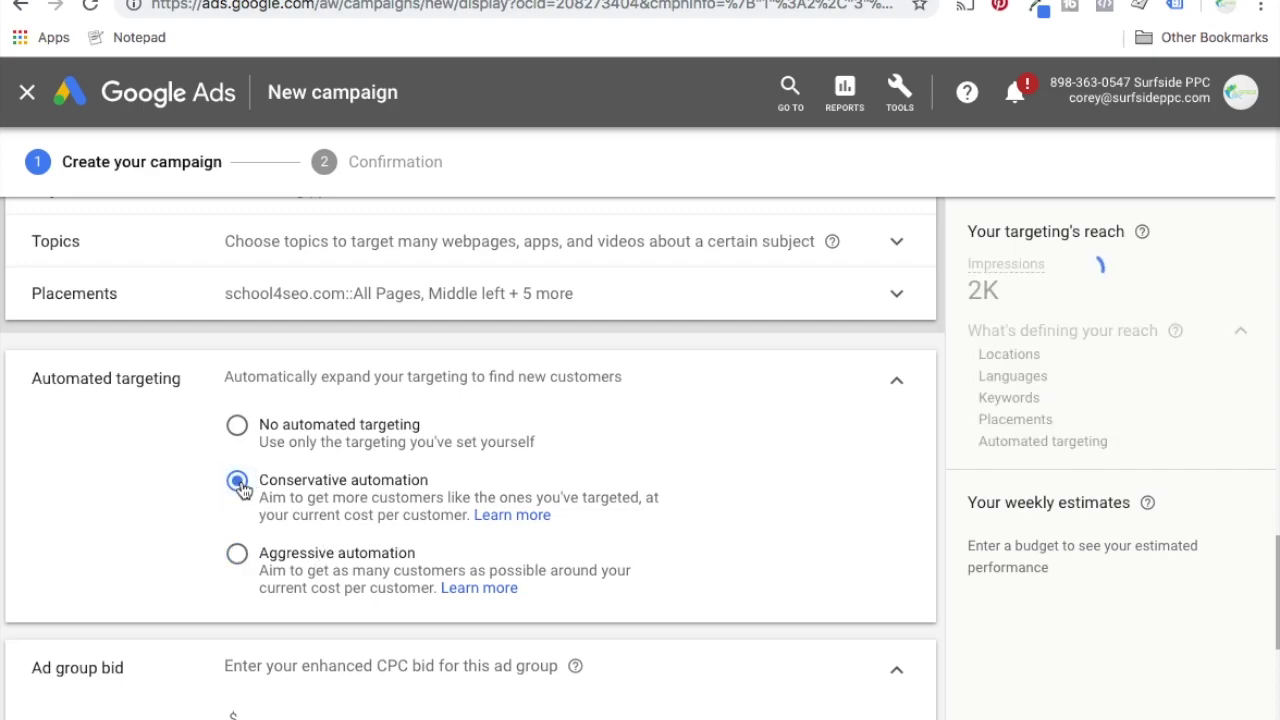
left_click(238, 428)
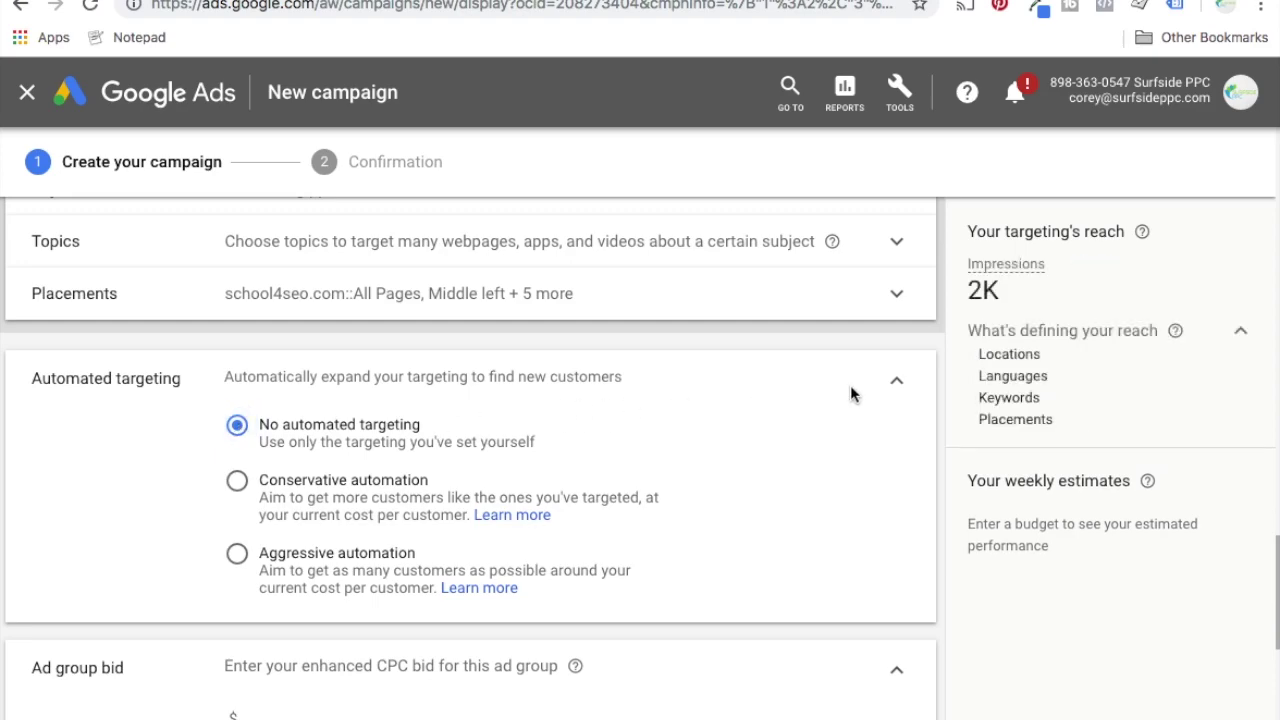
left_click(896, 384)
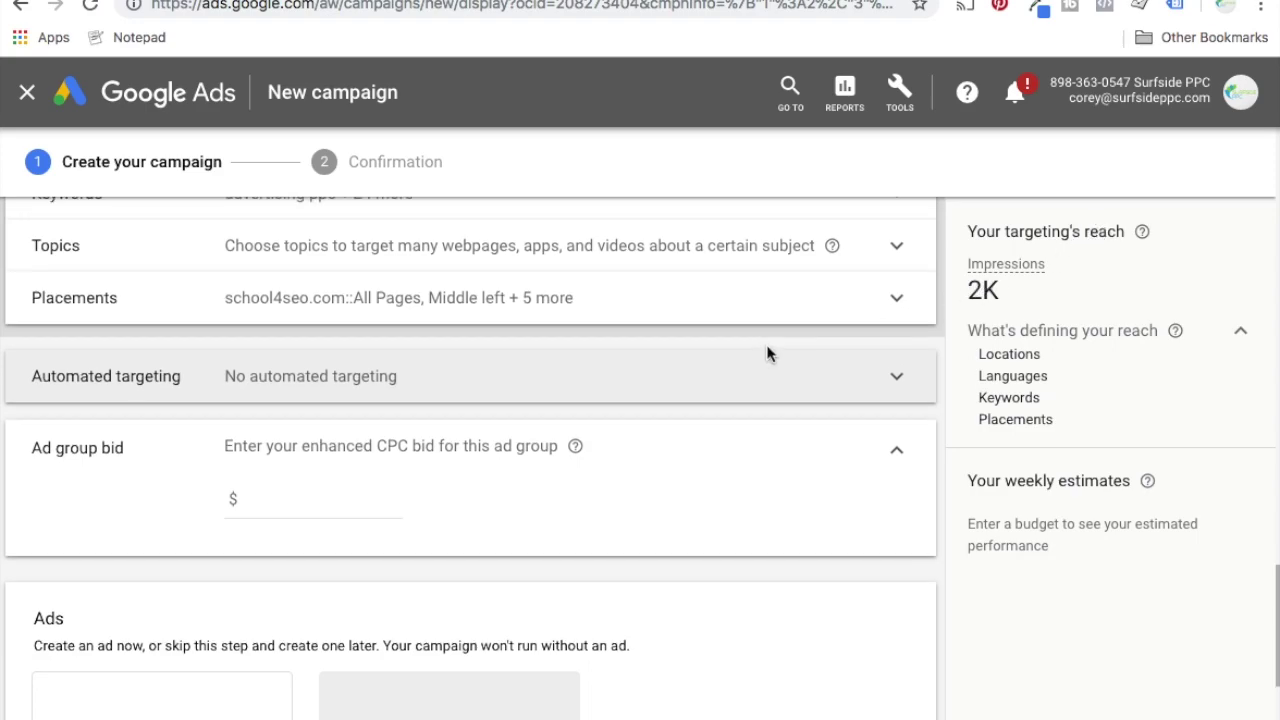
Check the Display Planner's availability among the planning tools and glance at the ad group's targeted keywords summary
scroll(500, 360, "up", 1)
scroll(246, 340, "up", 4)
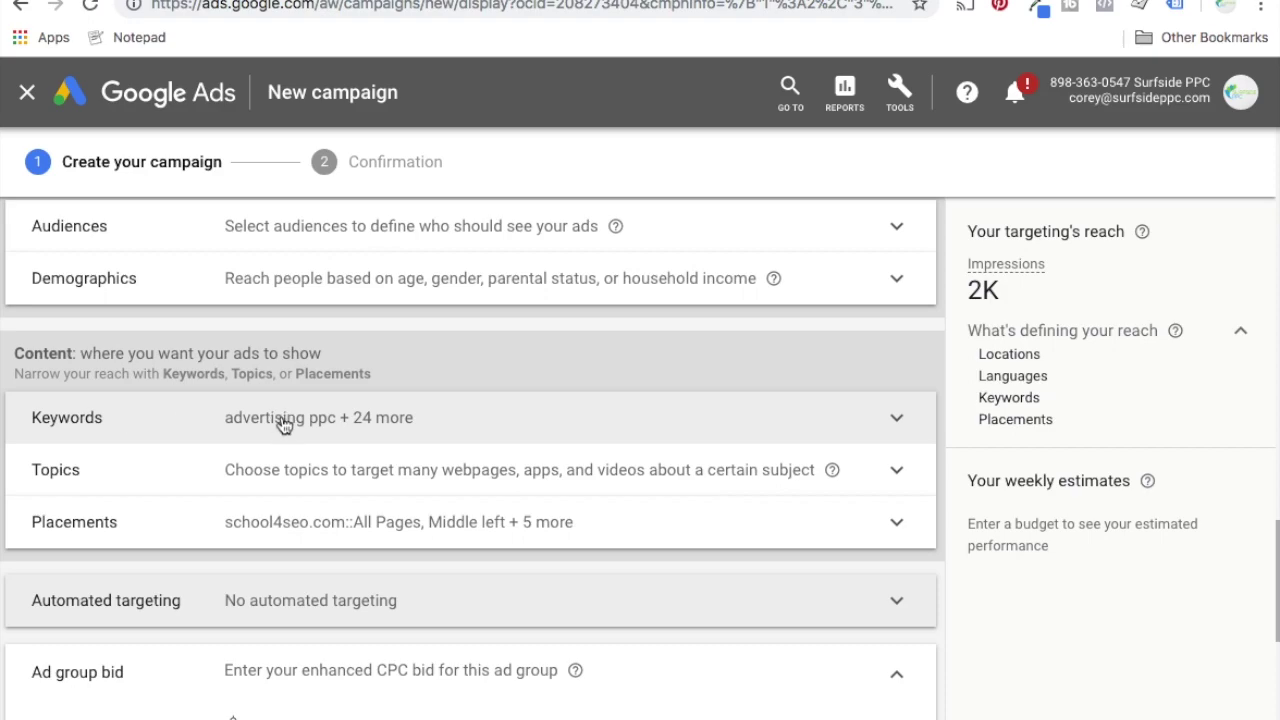
scroll(337, 469, "up", 1)
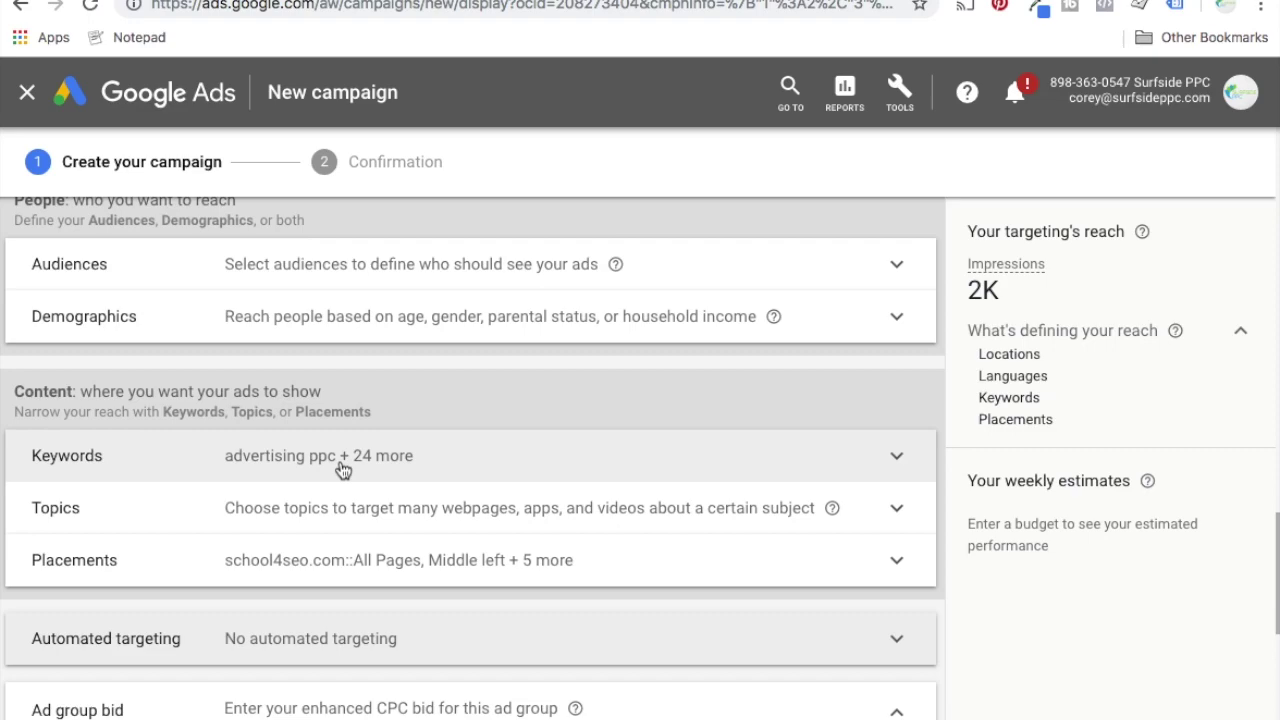
left_click(900, 94)
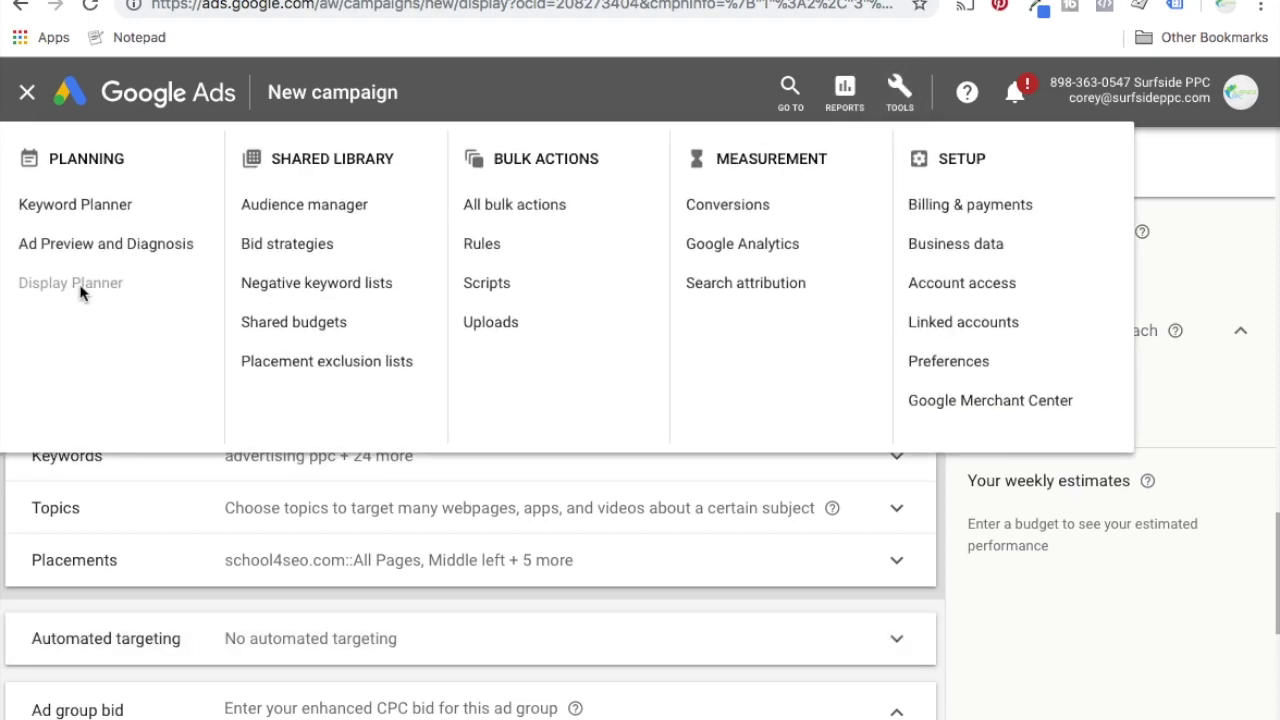
mouse_move(83, 287)
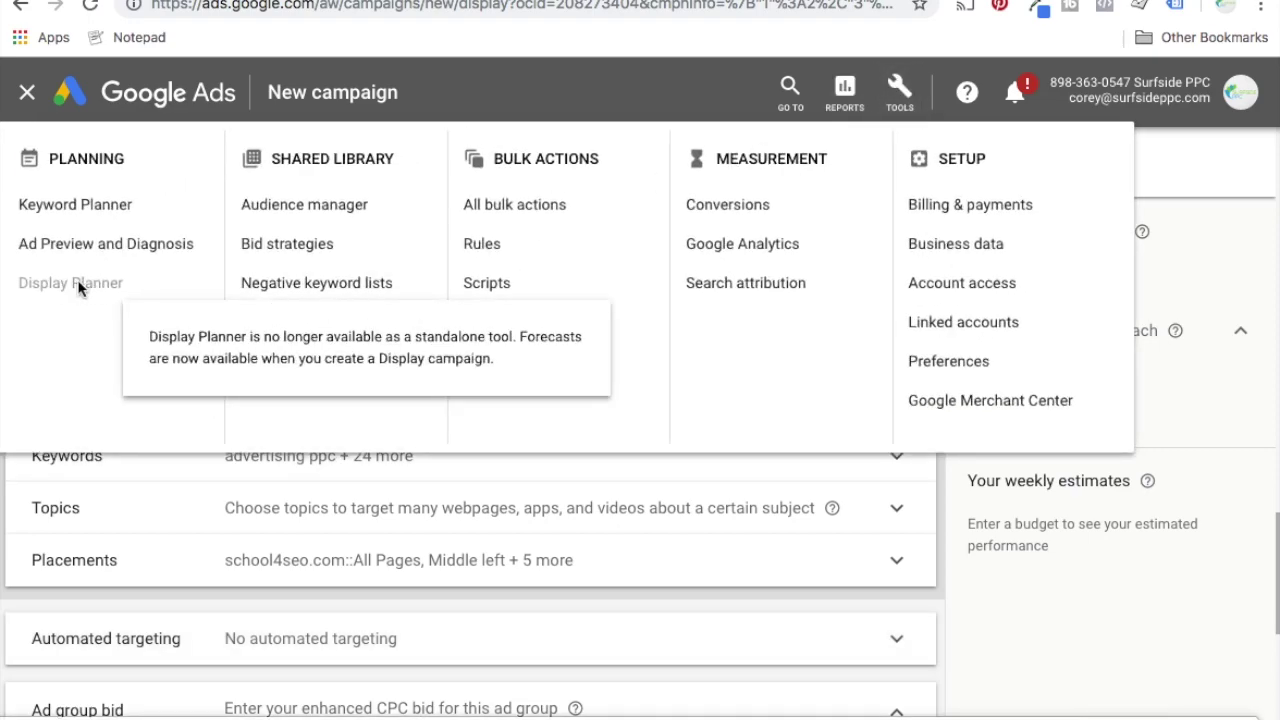
left_click(1057, 530)
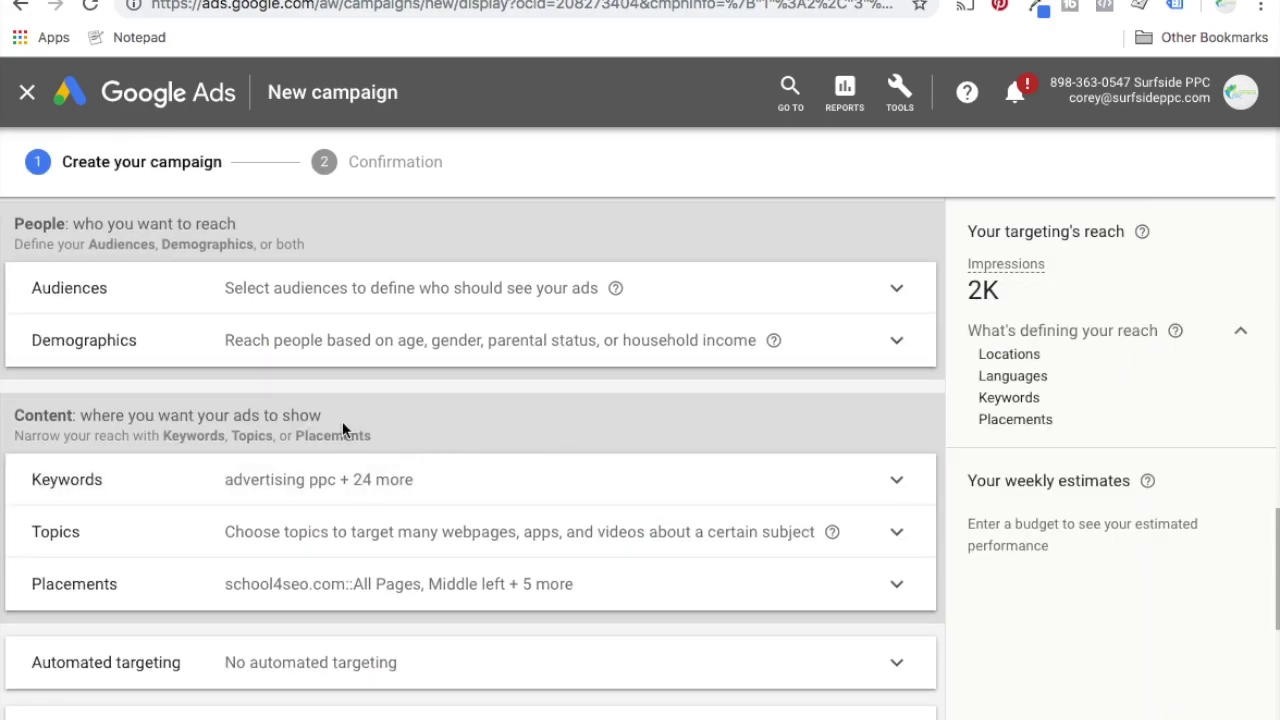
left_click(573, 486)
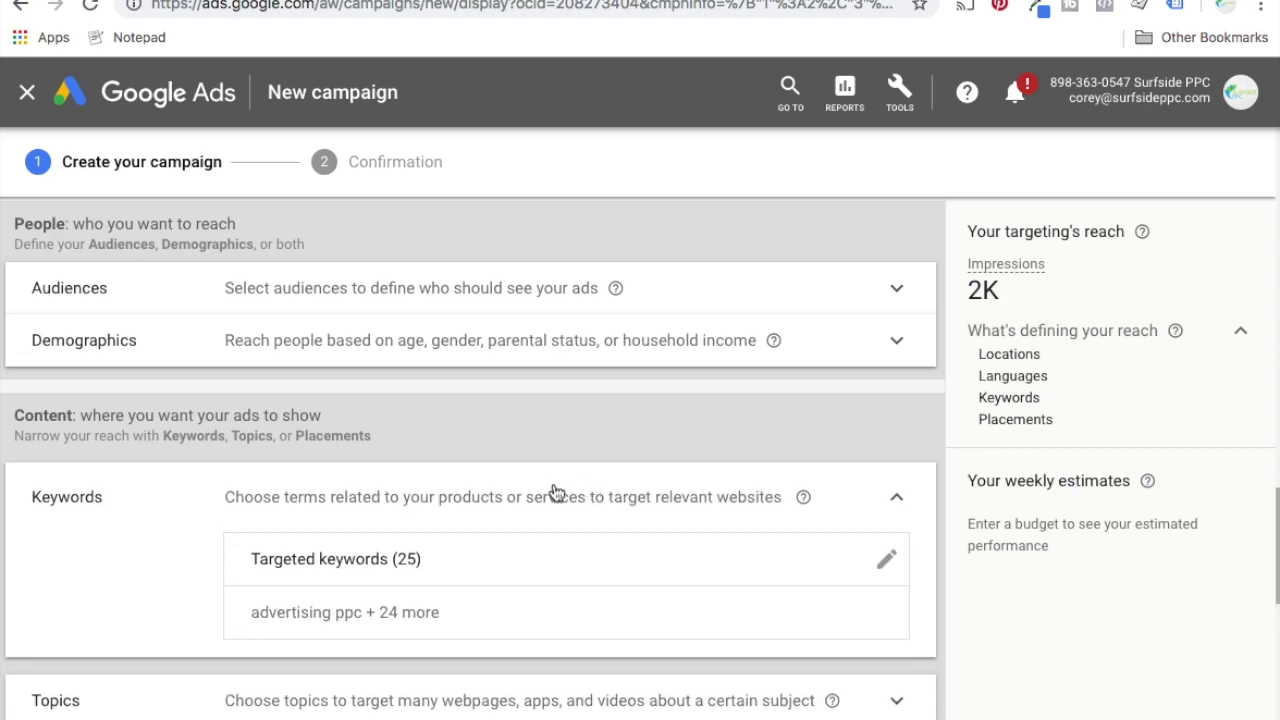
left_click(892, 500)
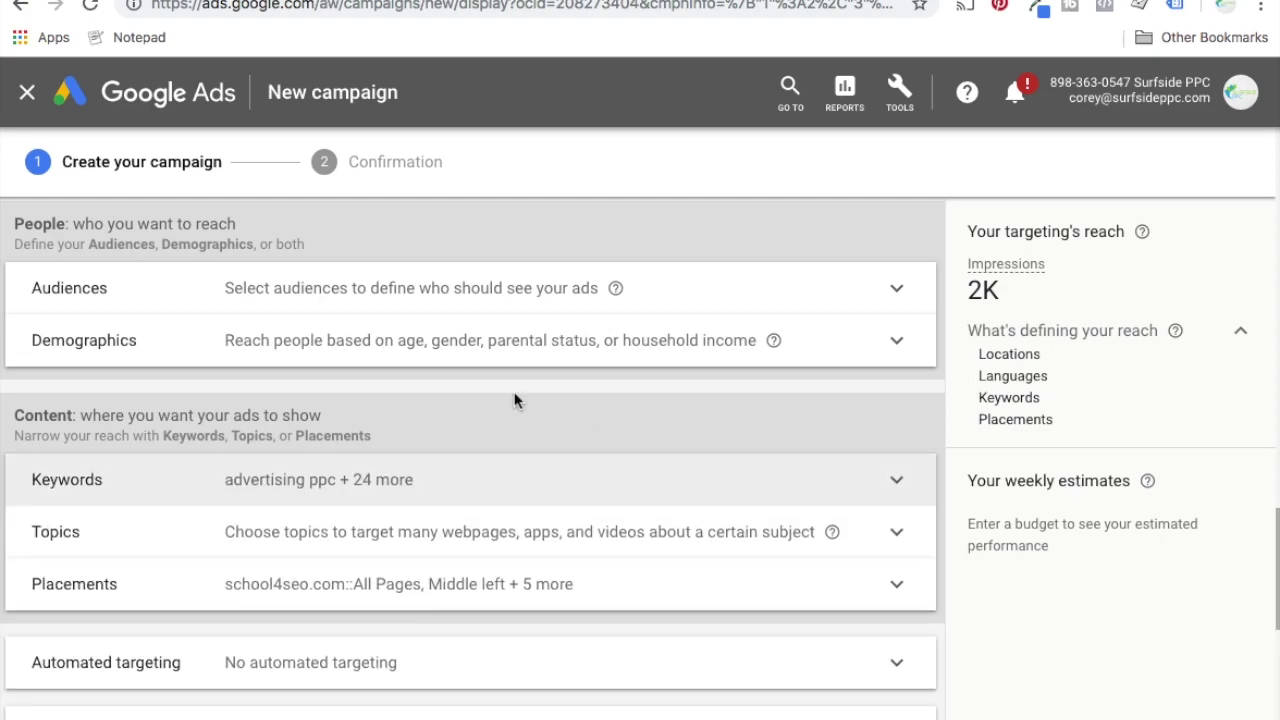
Examine the audience ideas based on the website, from the auto-created custom intent audiences to the in-market audiences
left_click(897, 290)
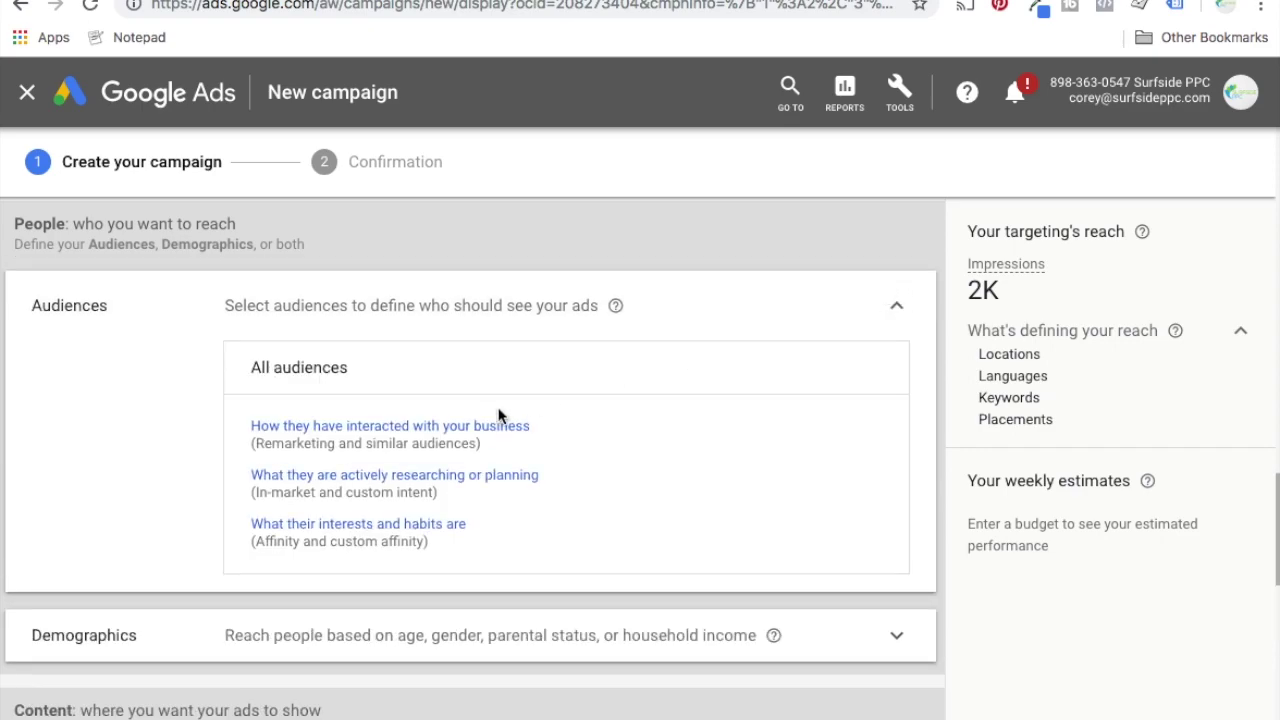
left_click(363, 430)
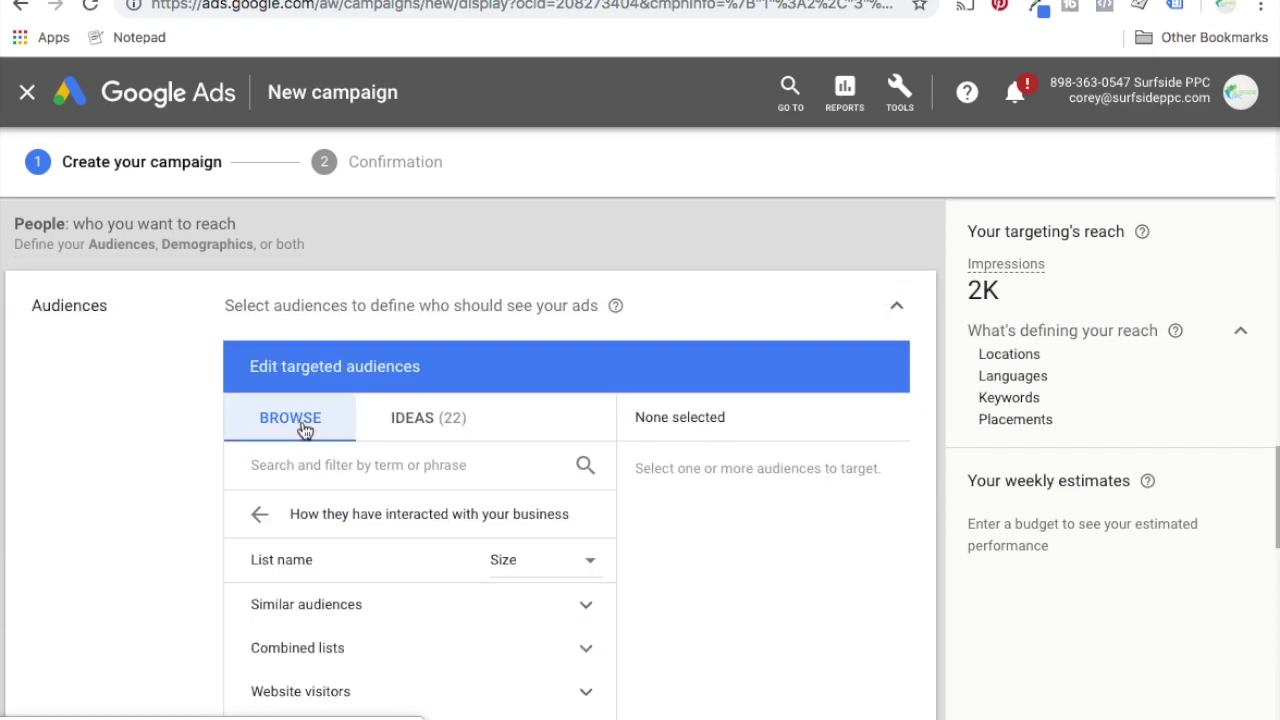
left_click(424, 420)
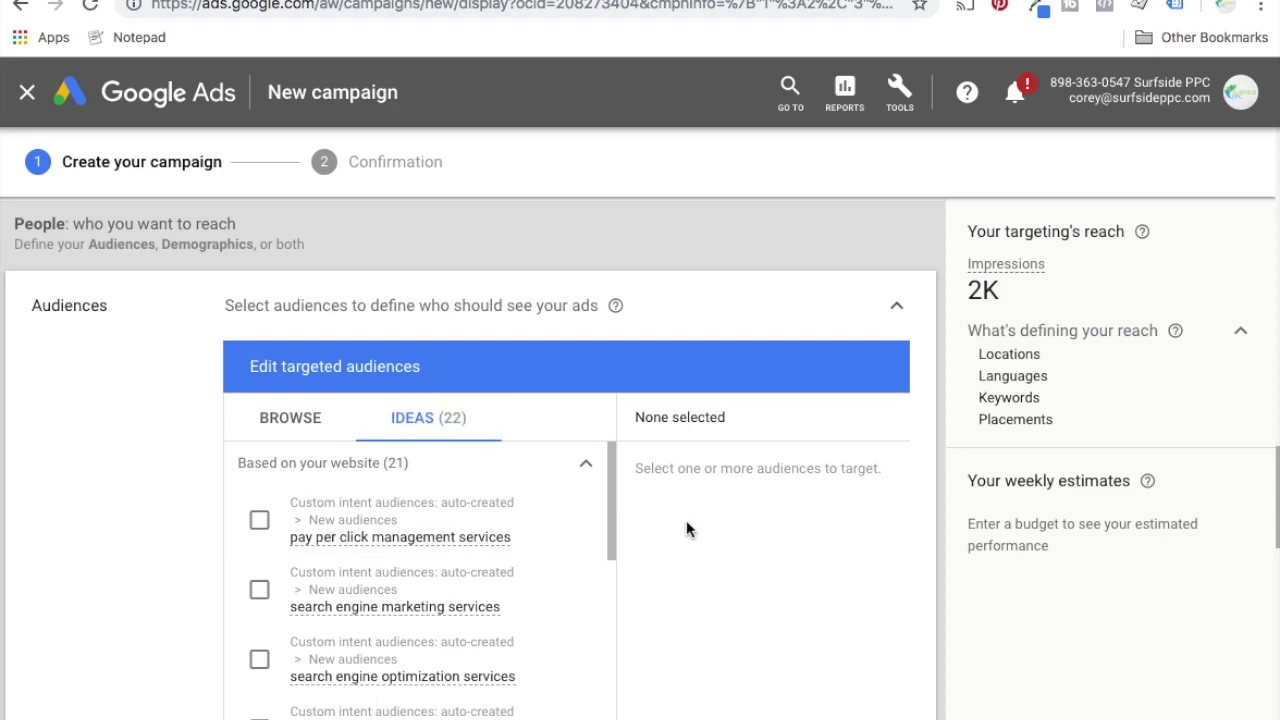
scroll(435, 488, "down", 2)
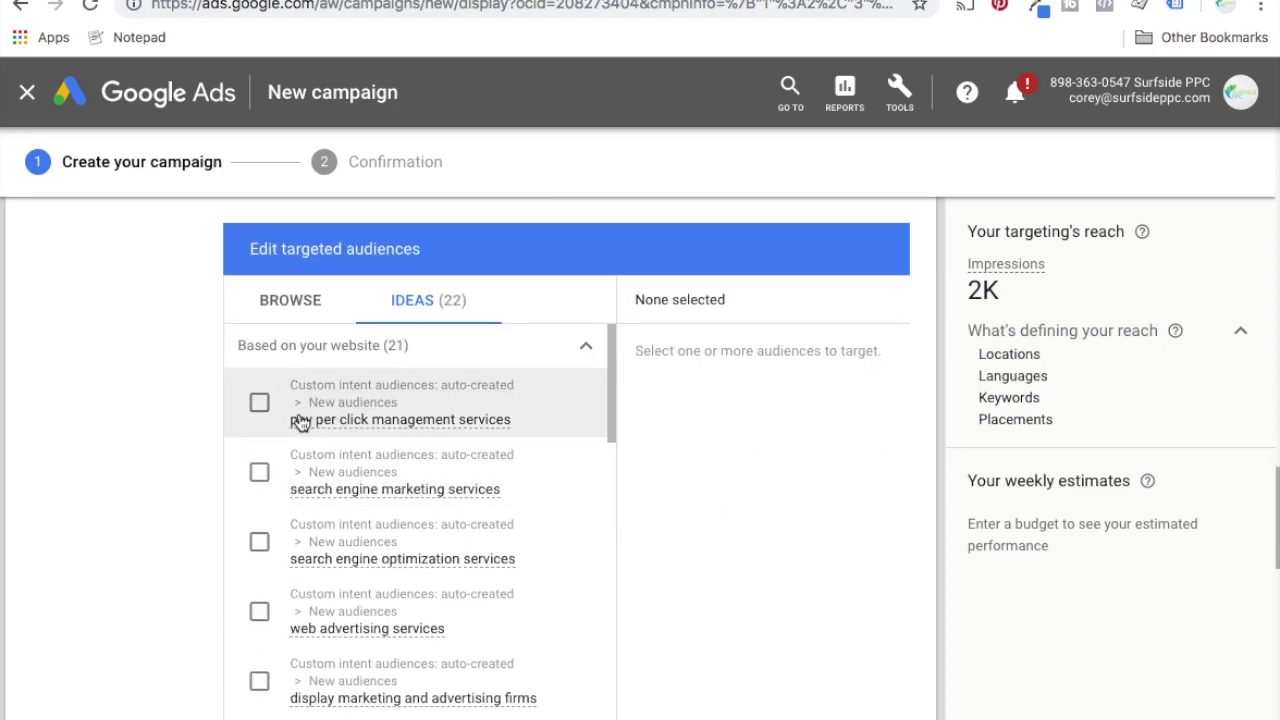
mouse_move(330, 420)
left_click_drag(611, 383, 600, 571)
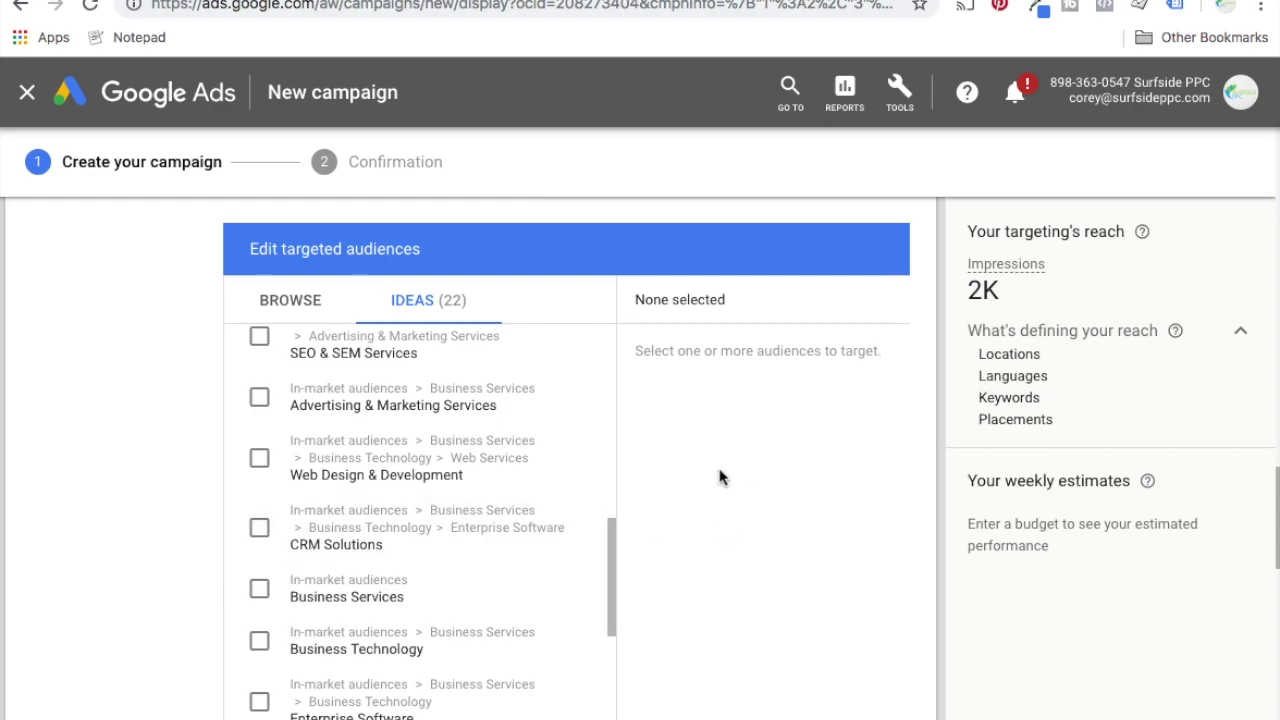
left_click_drag(612, 562, 611, 351)
scroll(757, 430, "down", 5)
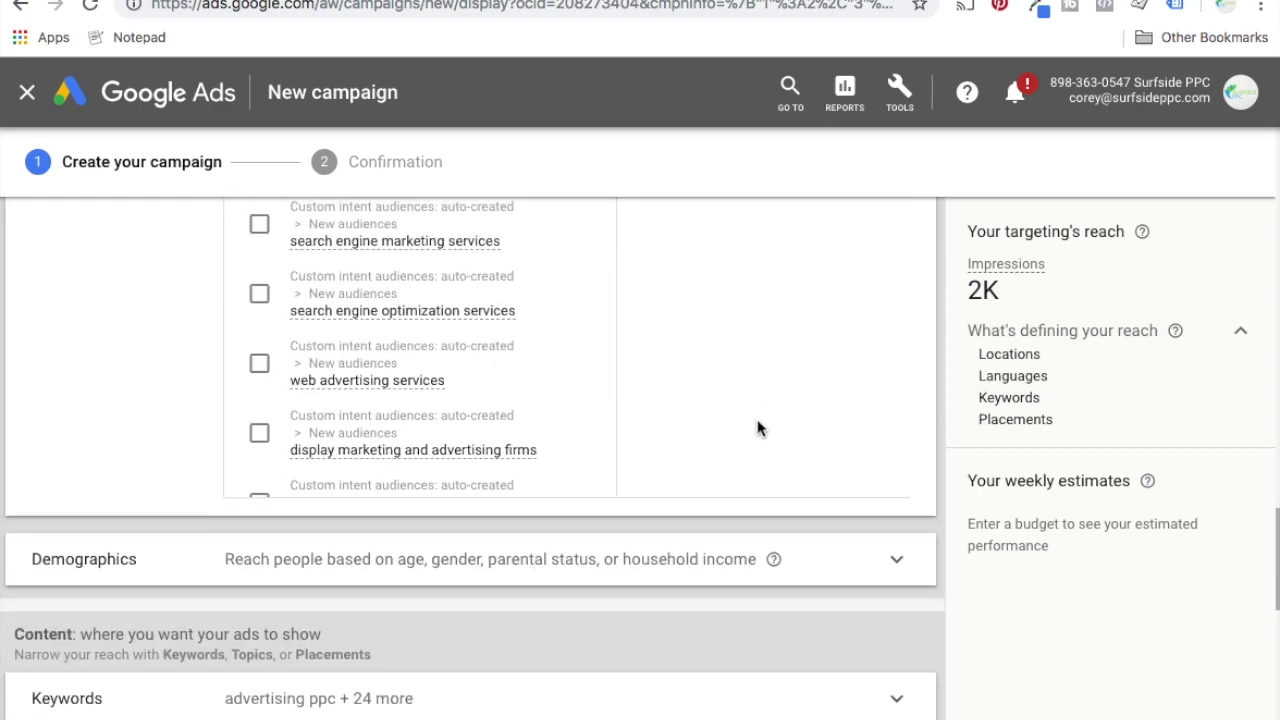
scroll(786, 390, "up", 3)
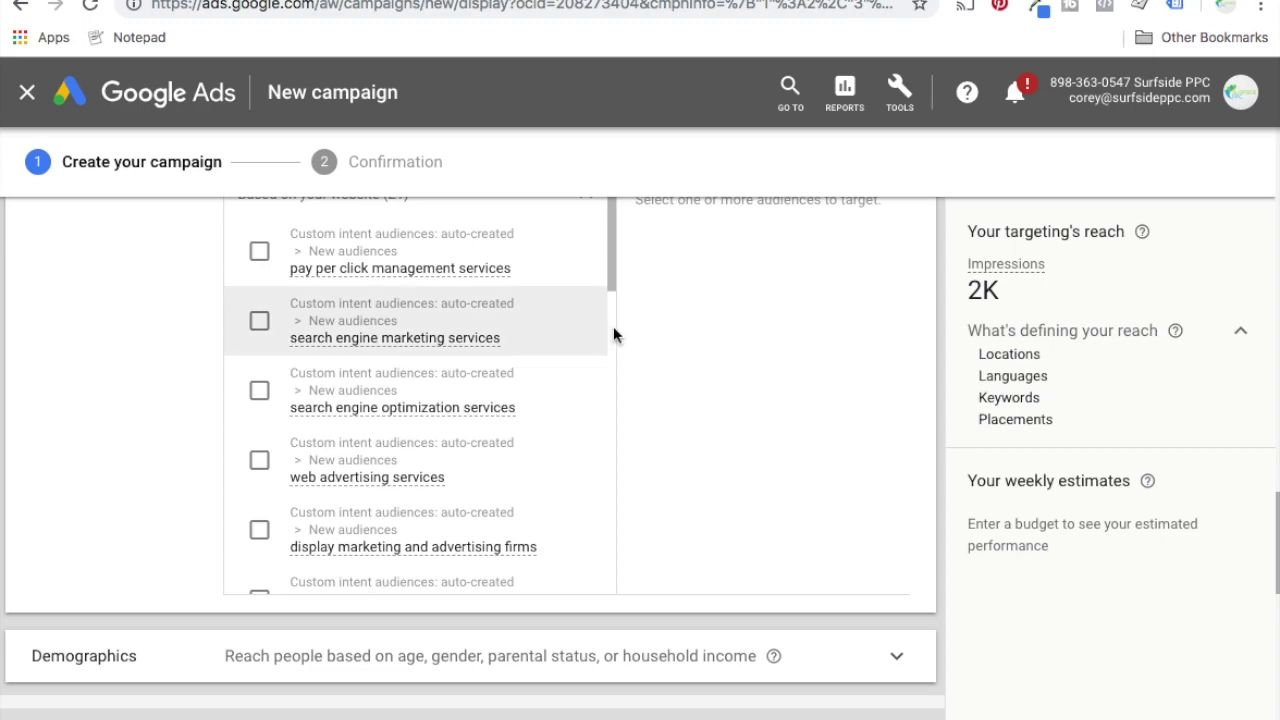
scroll(605, 330, "down", 1)
scroll(725, 457, "down", 1)
scroll(725, 463, "down", 3)
Expand the targeted keywords section and look over the account's planning and shared library tools
left_click(306, 491)
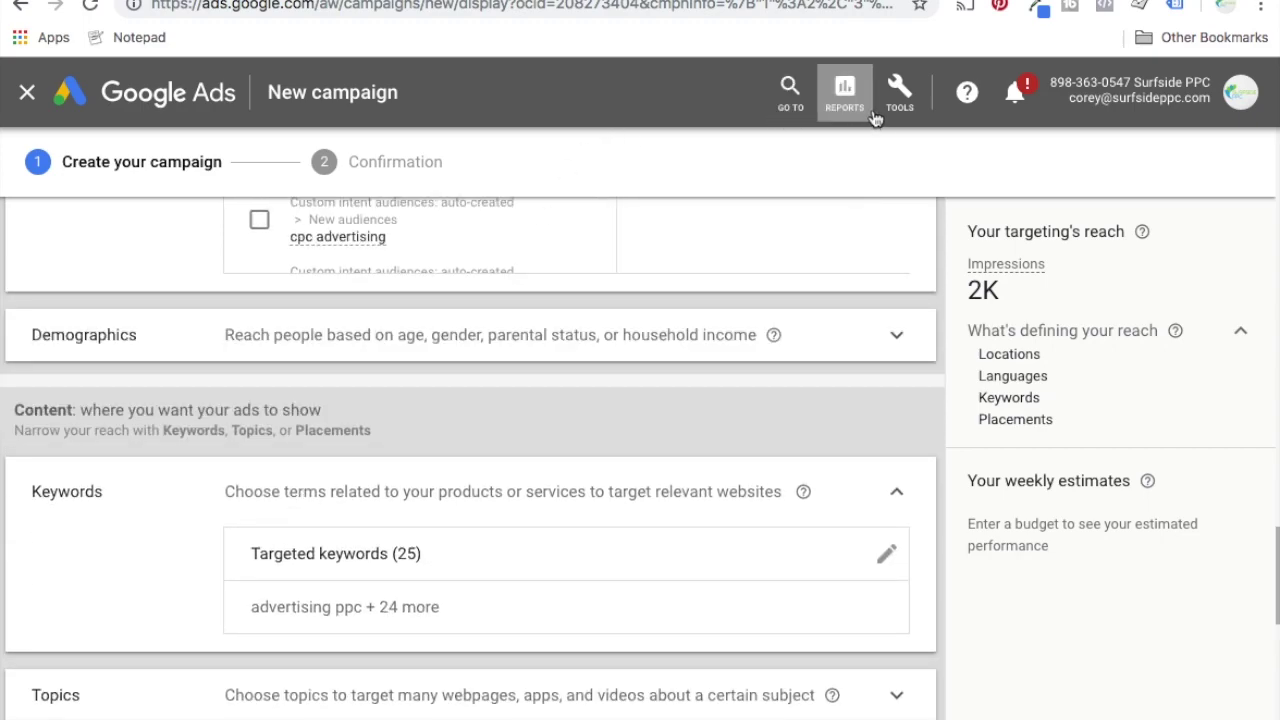
left_click(900, 98)
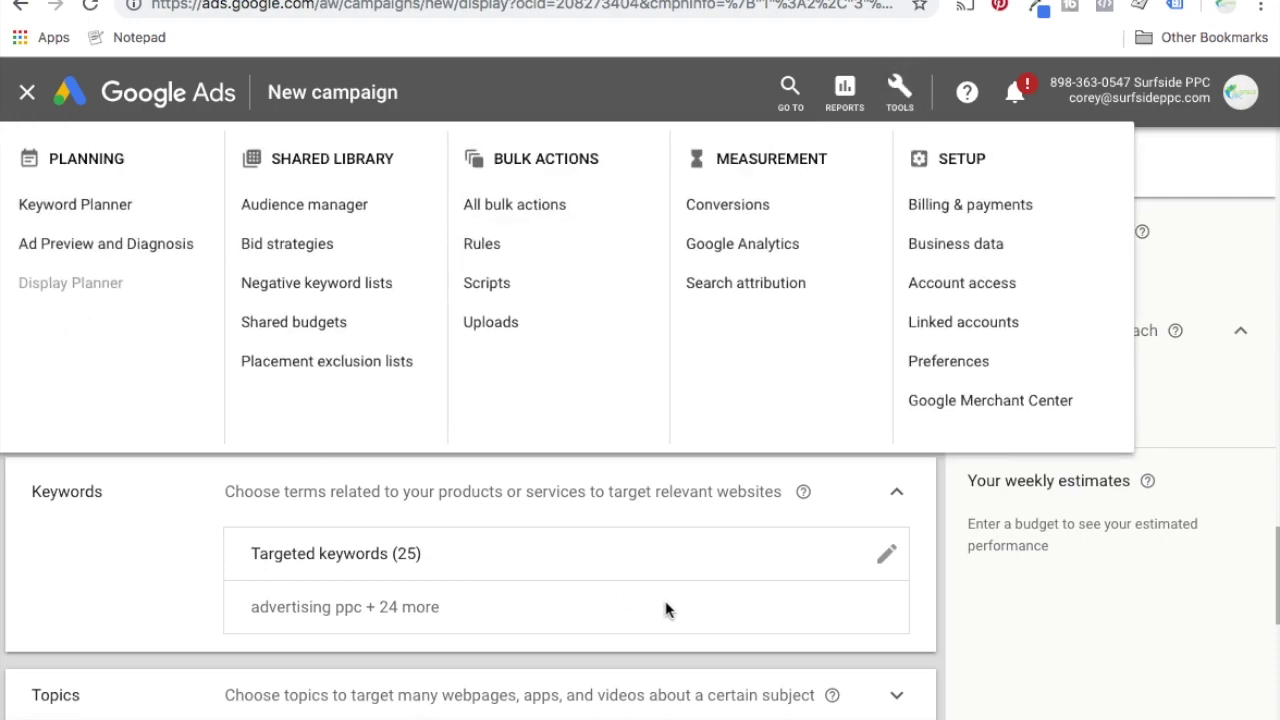
left_click(1032, 593)
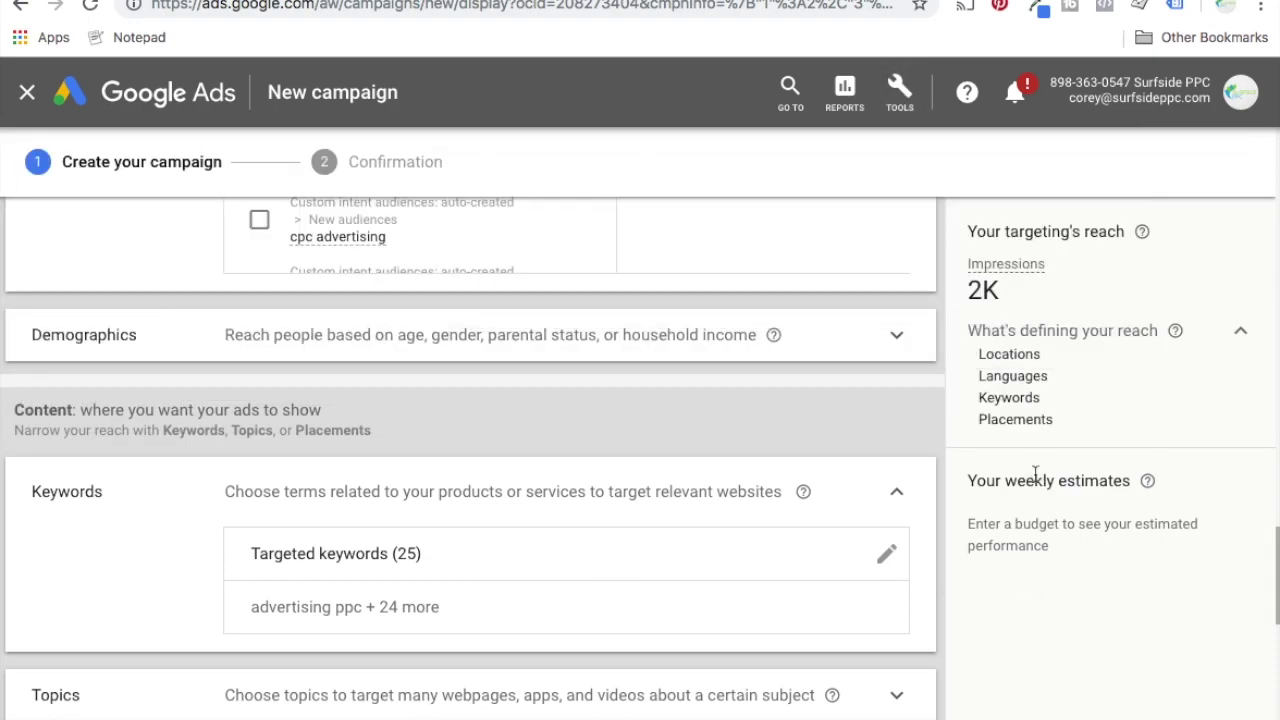